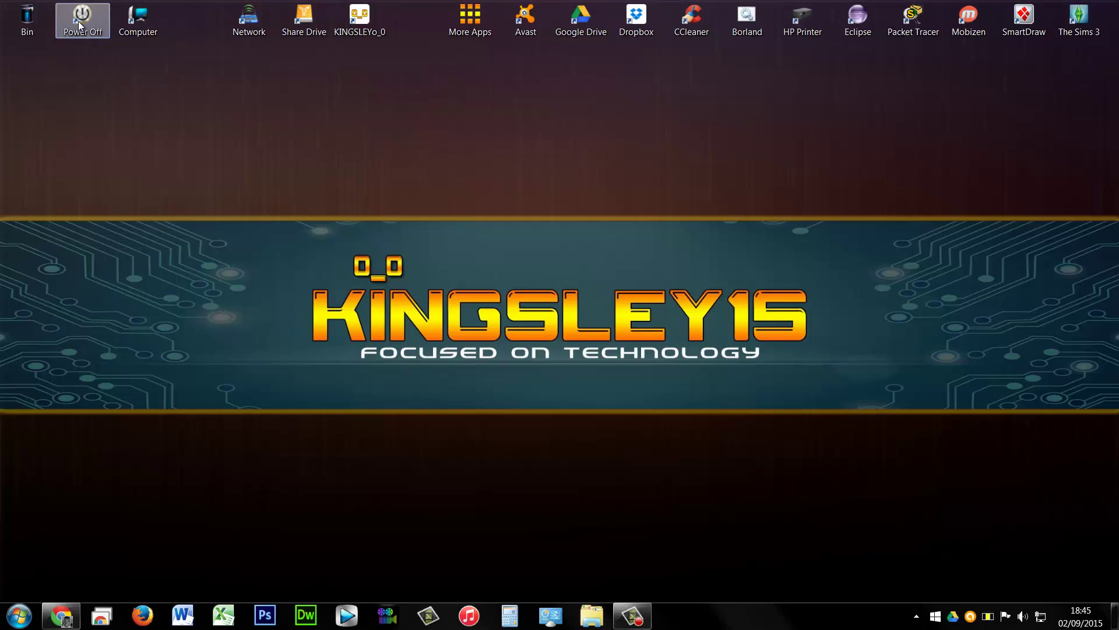
Open Computer maximized, enter the Windows 7 (SSD) C: drive, and select the #Icon folder.
left_click(20, 615)
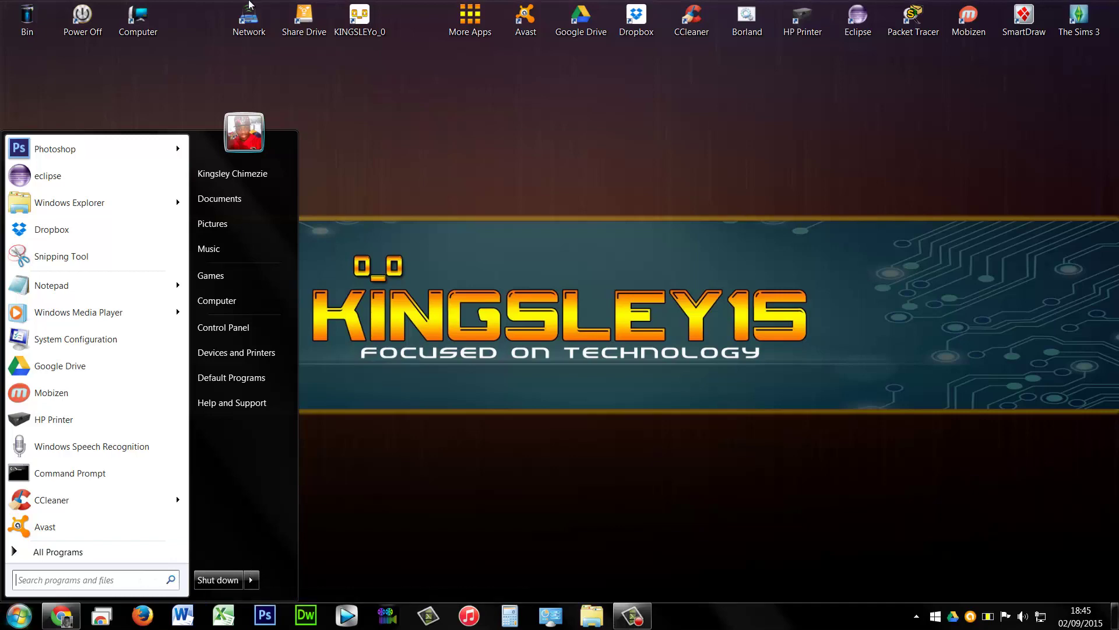
left_click(461, 99)
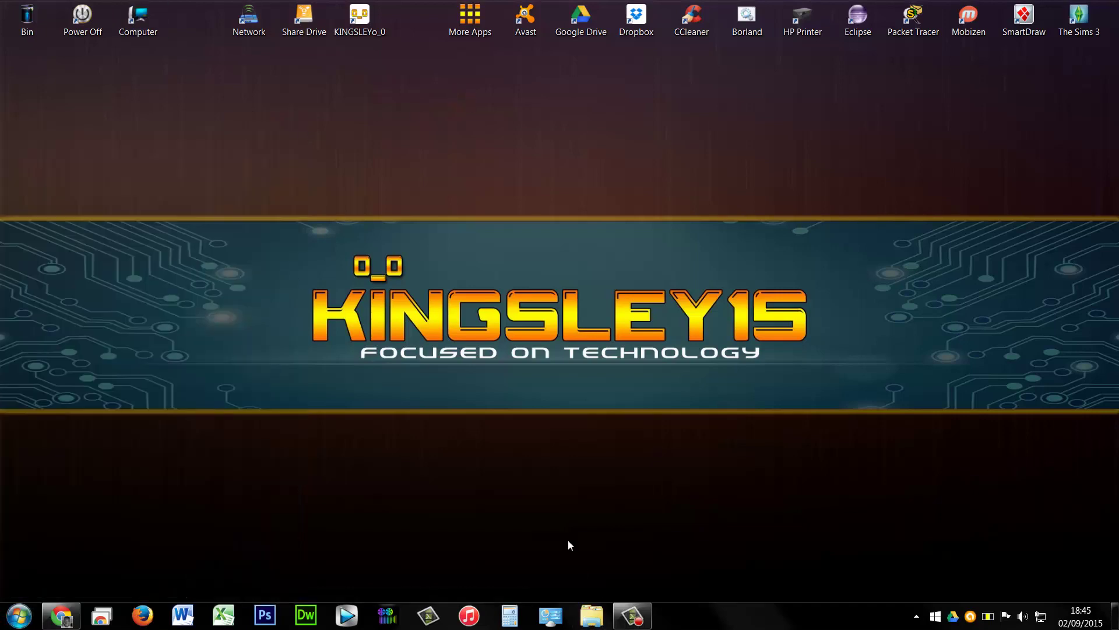
key("super")
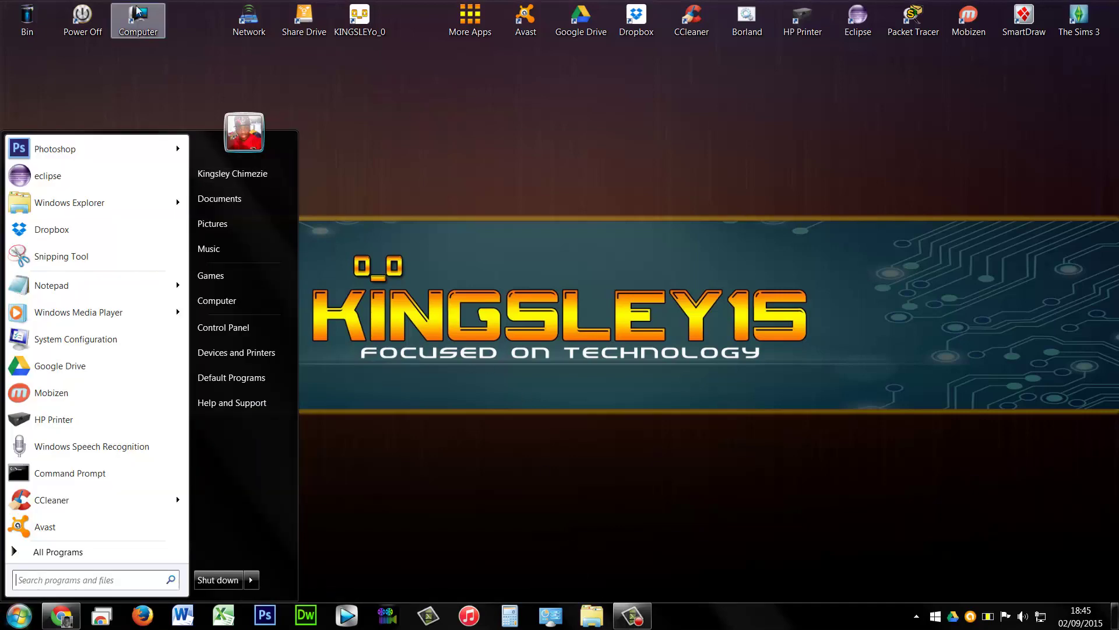
double_click(139, 20)
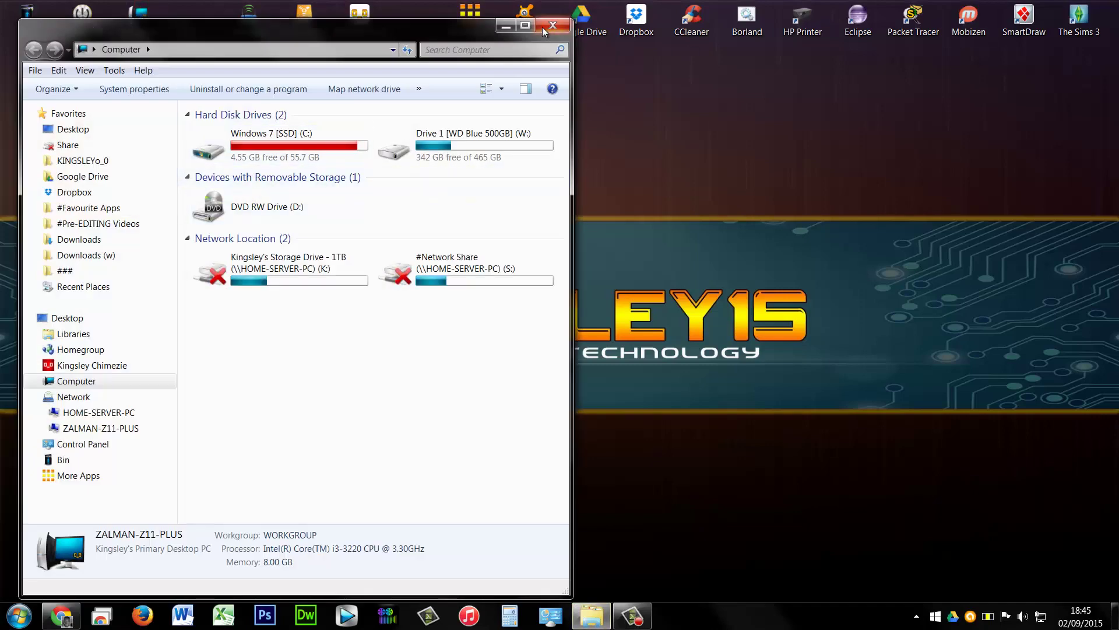
left_click(529, 25)
double_click(276, 122)
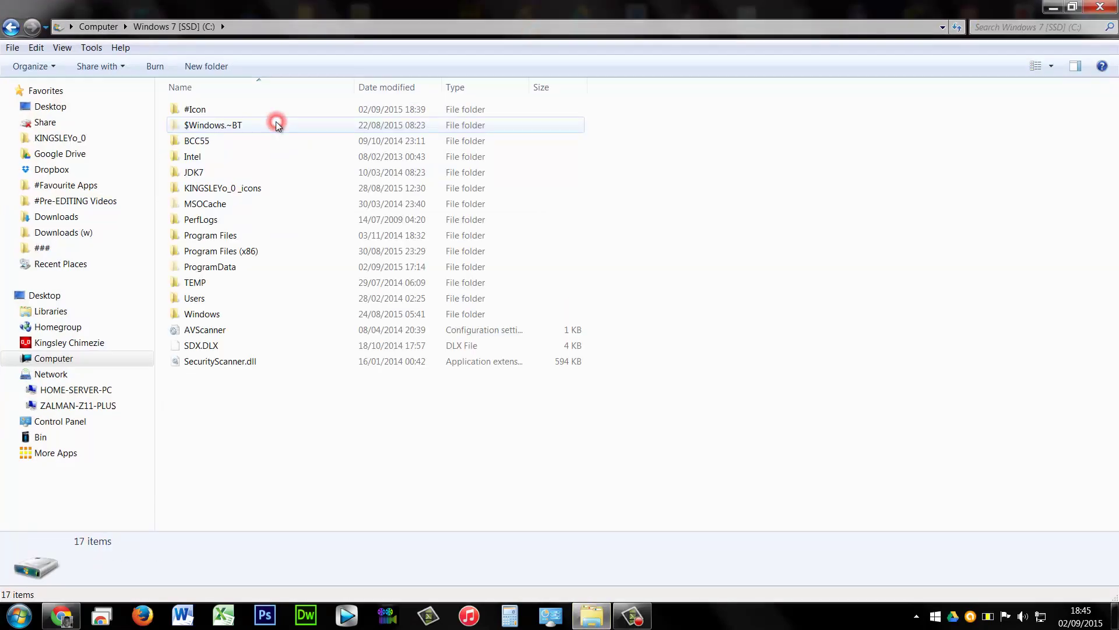
left_click(207, 112)
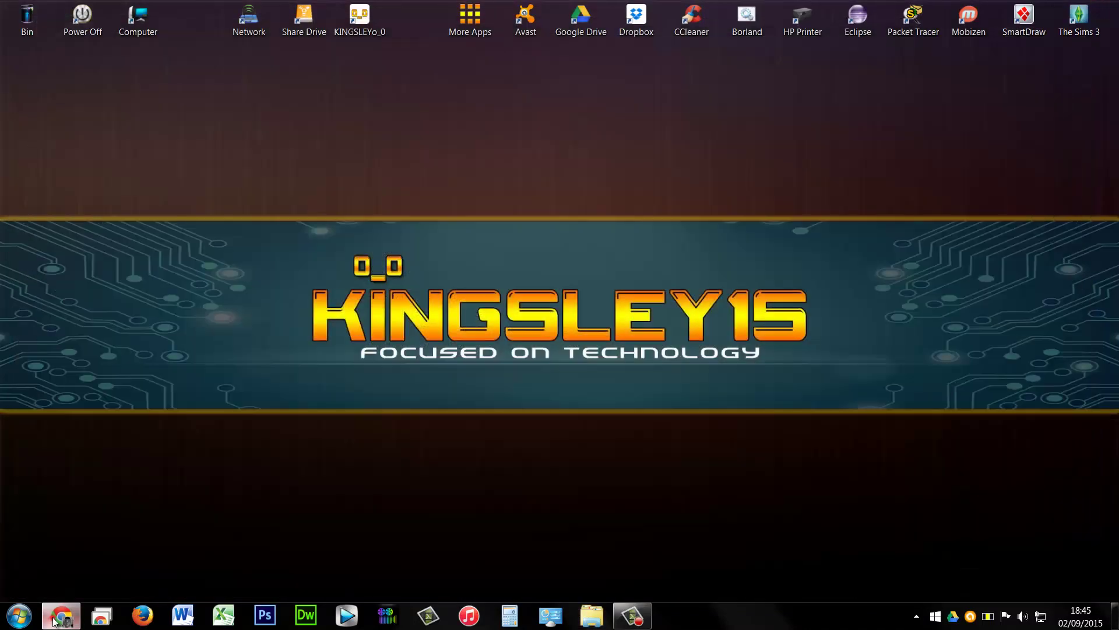
Search Google Images for 'power off button png'.
left_click(60, 616)
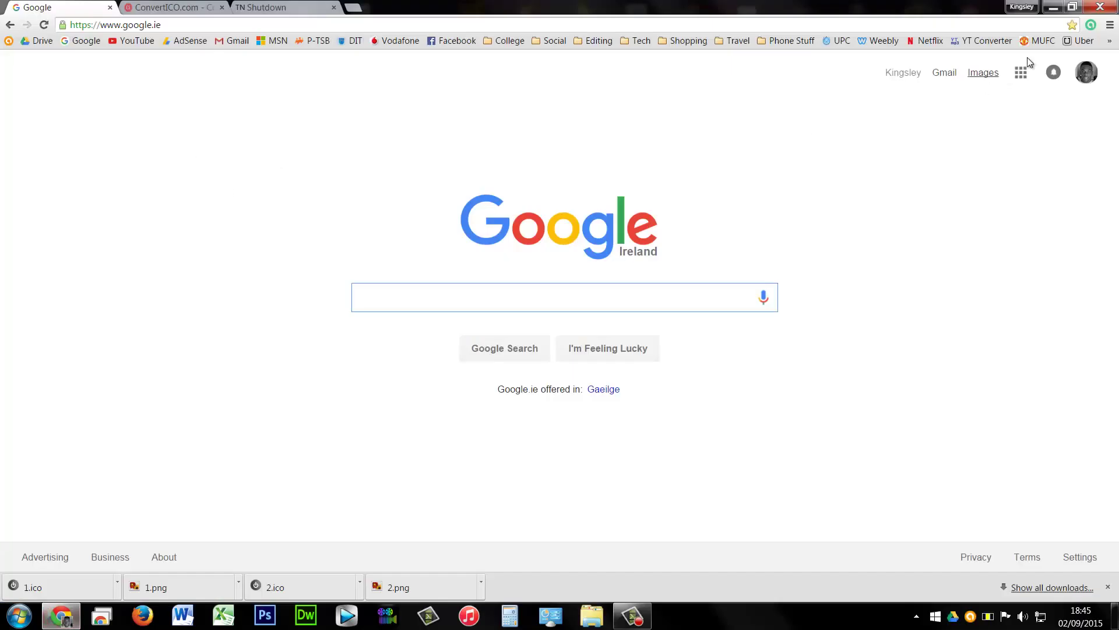
left_click(982, 74)
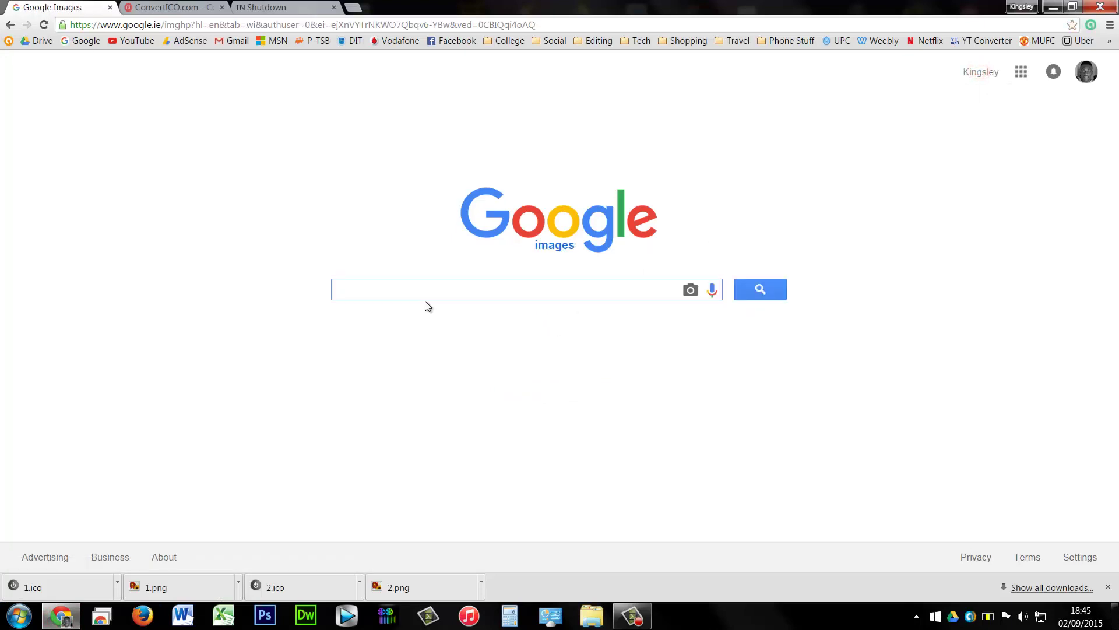
type("power")
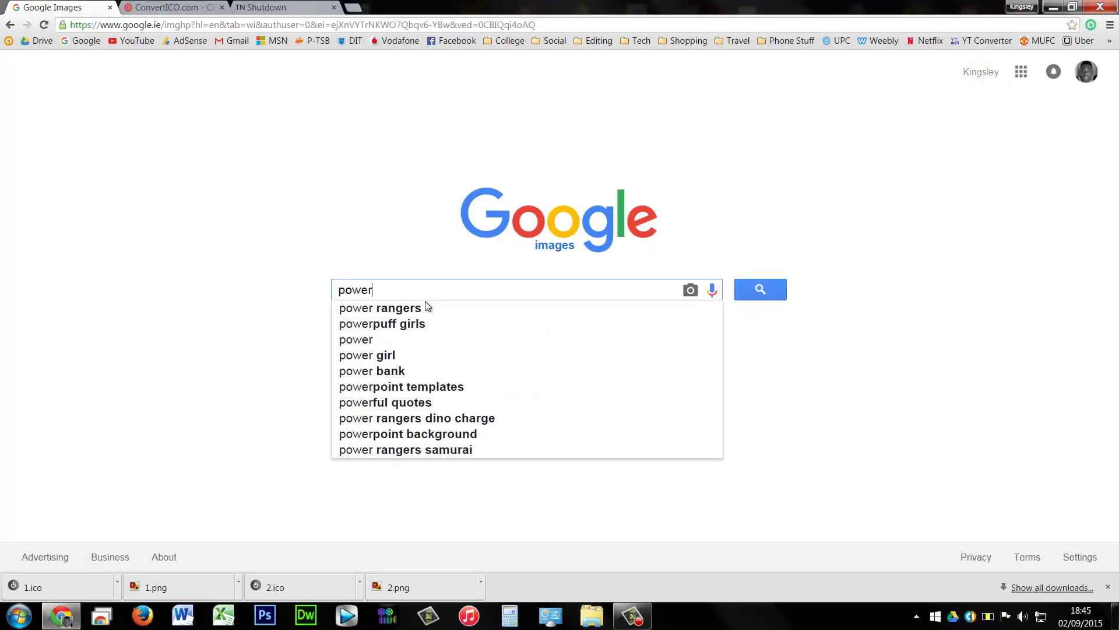
type(" off bu")
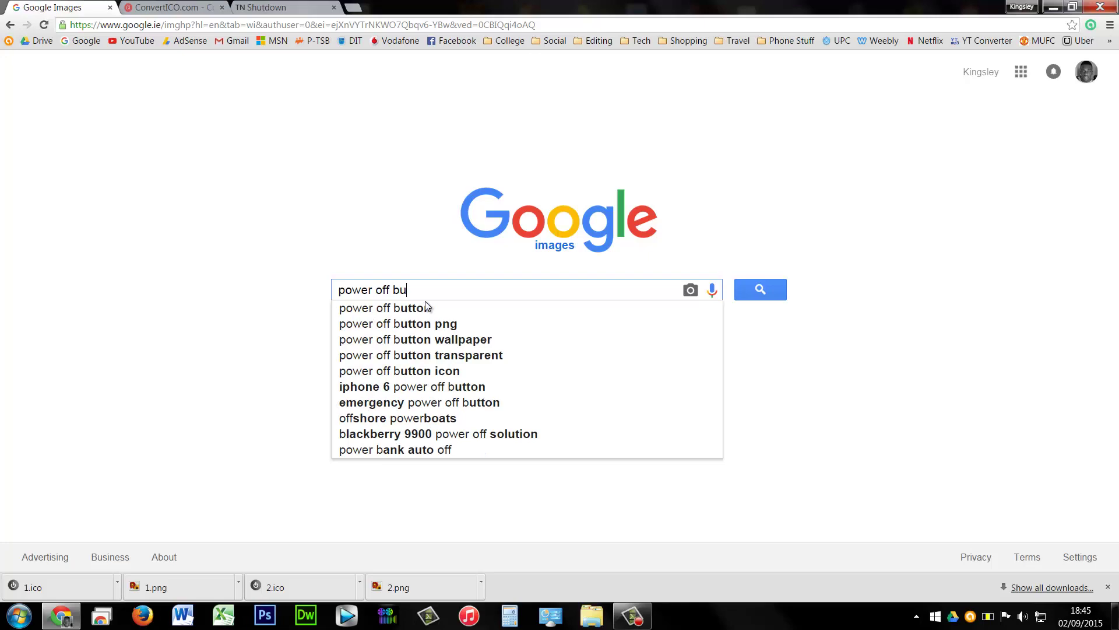
type("tton")
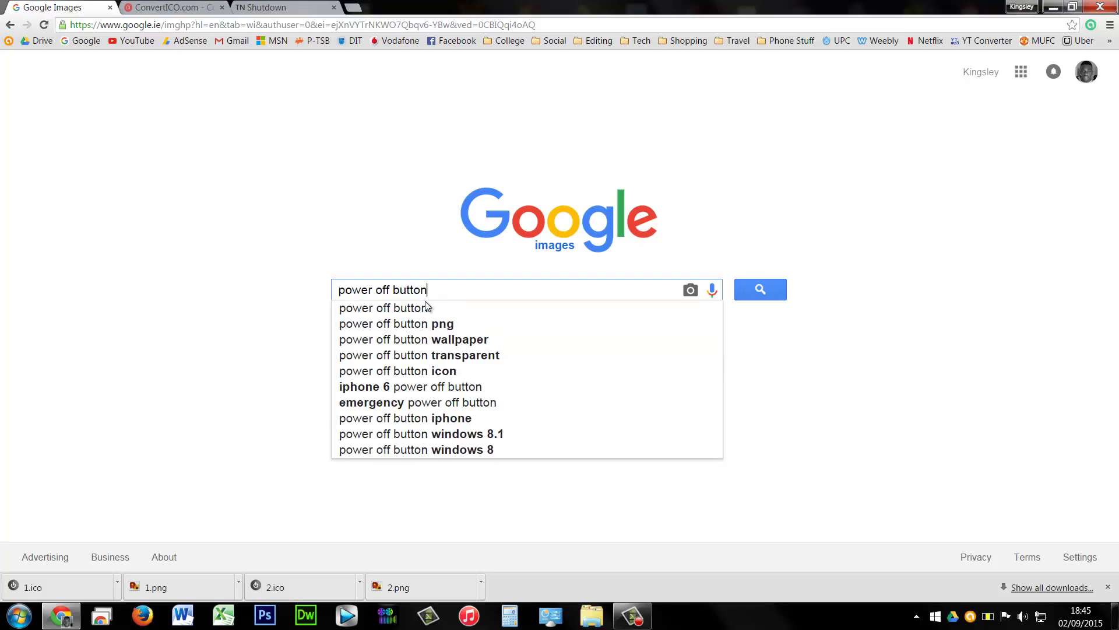
type(" png")
key("Return")
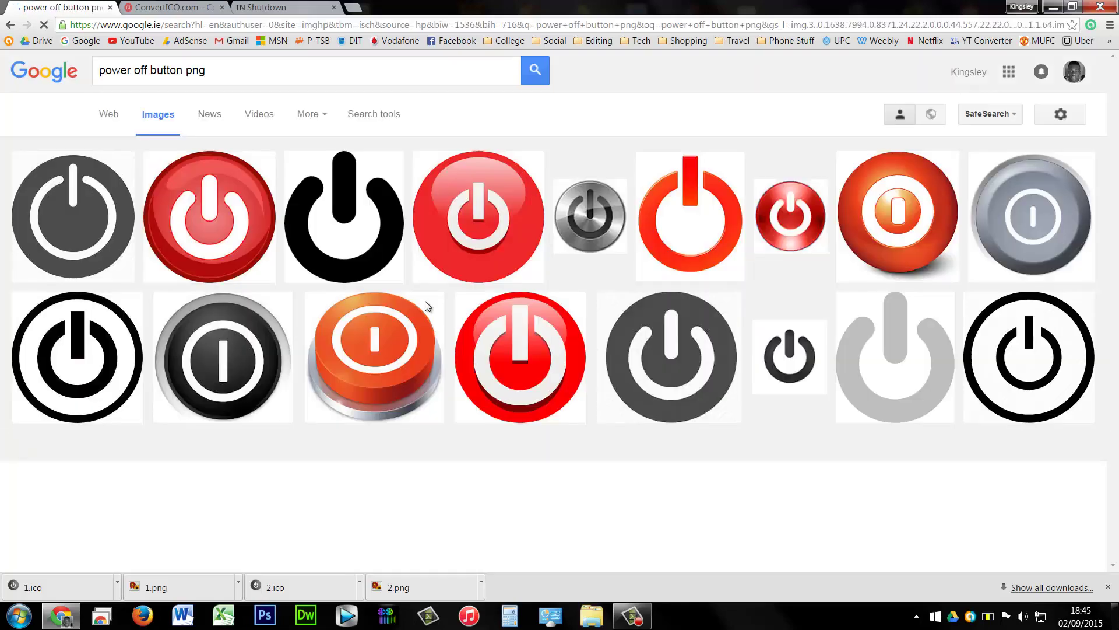
Filter the image results to an exact size of 256 × 256 pixels.
left_click(383, 114)
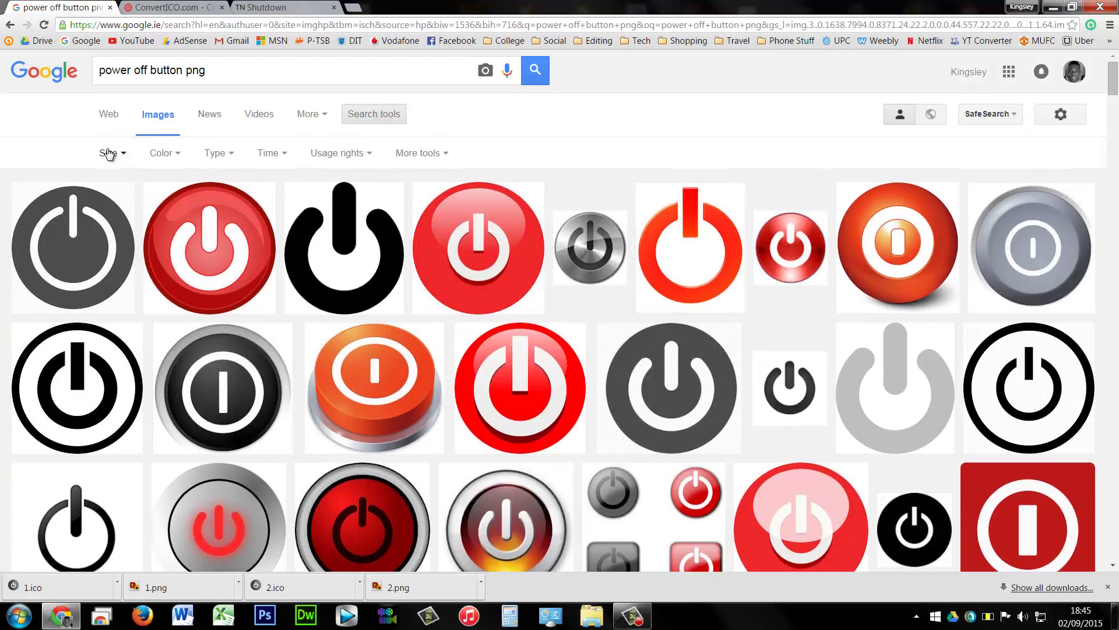
left_click(110, 153)
left_click(117, 281)
type("256")
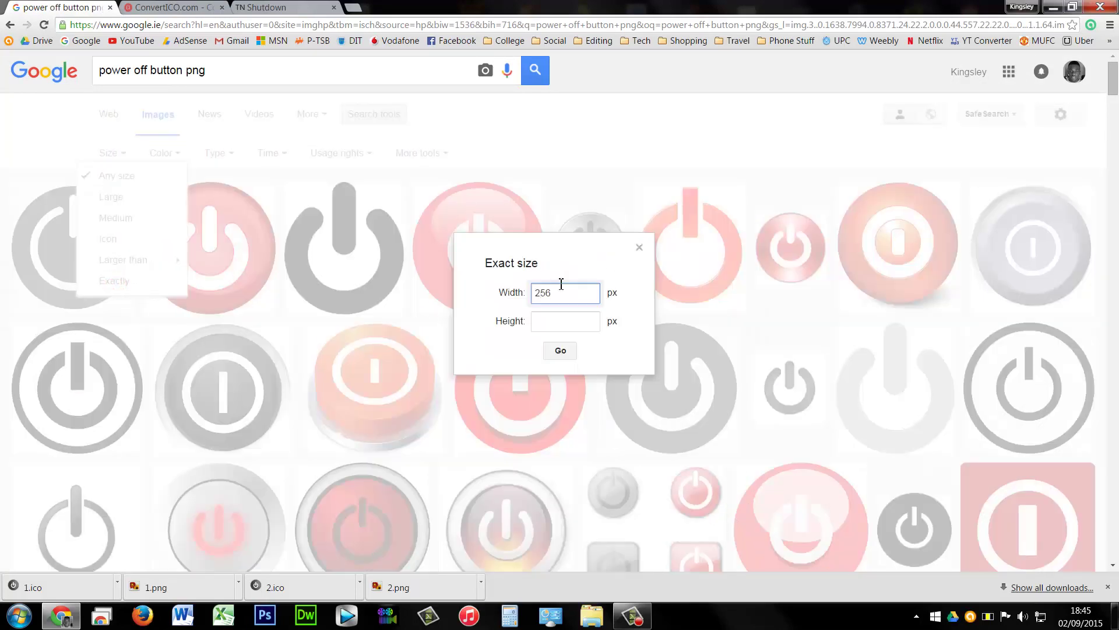
key("Tab")
type("2")
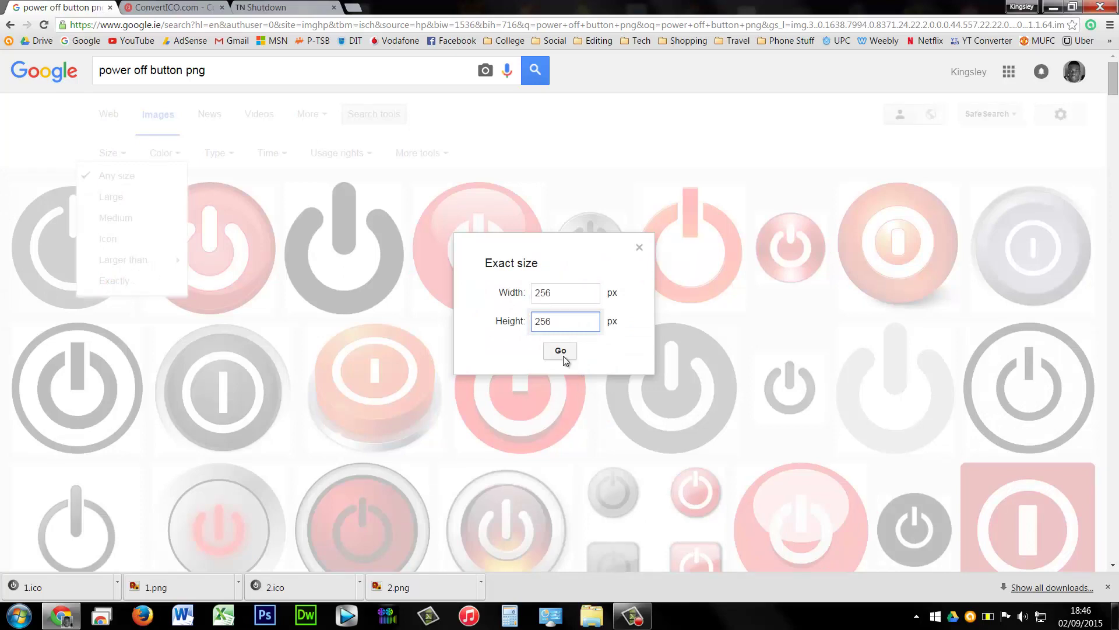
left_click(563, 356)
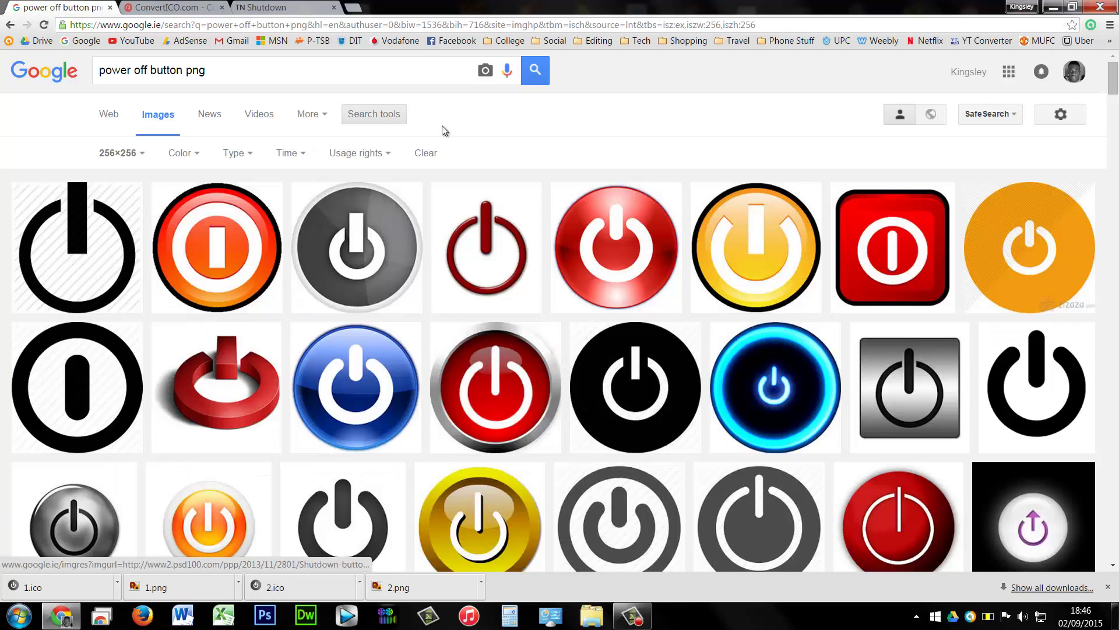
scroll(967, 482, "down", 2)
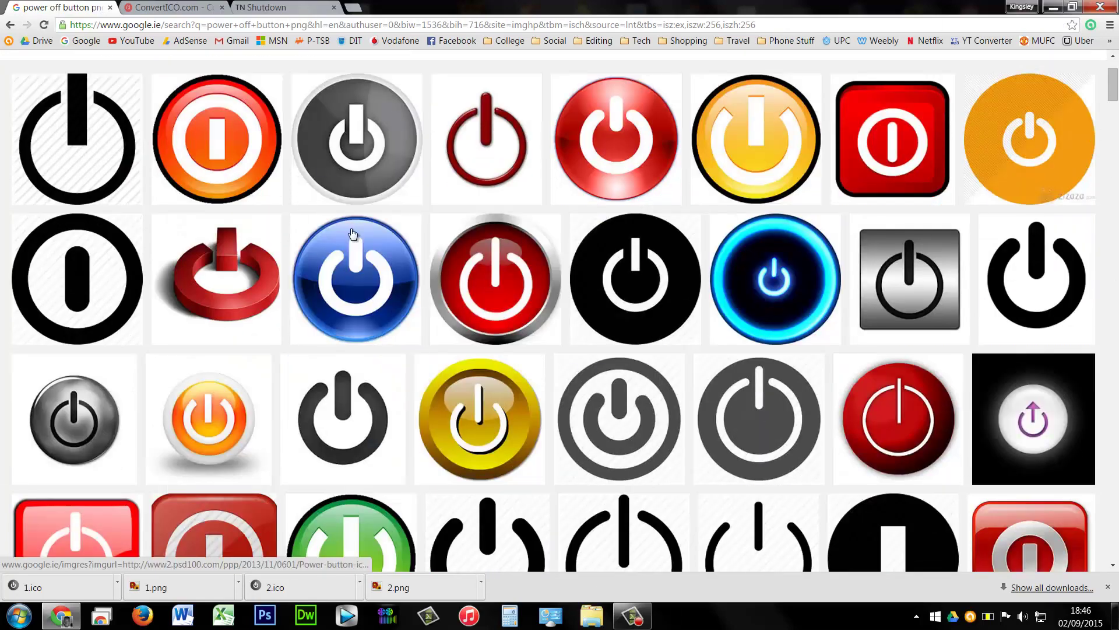
scroll(493, 289, "up", 2)
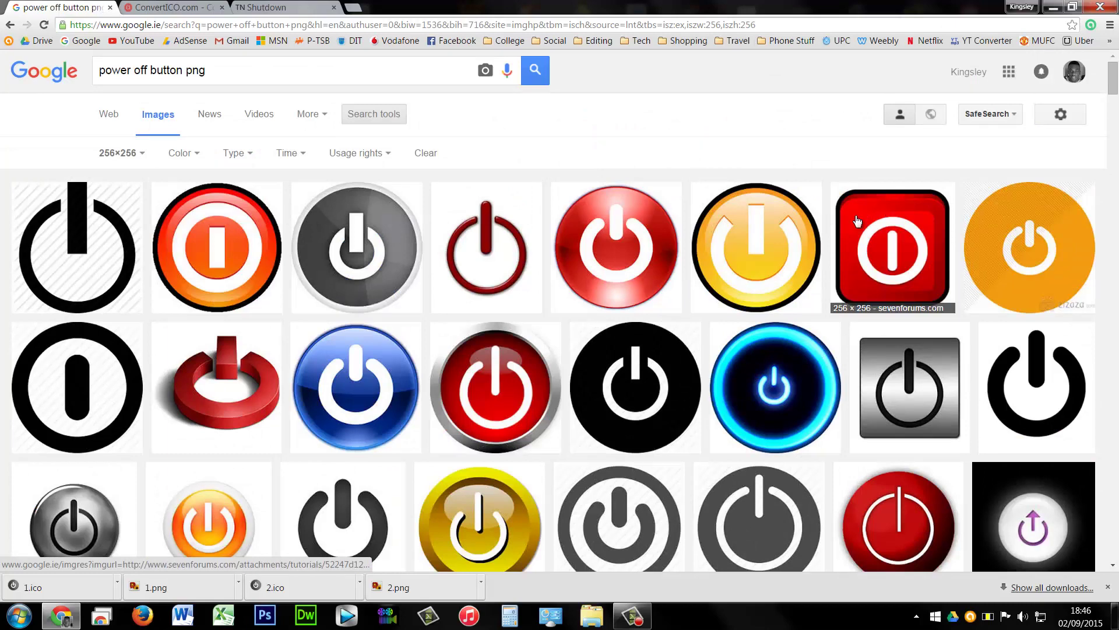
Save the grey round power-button image from its preview as a PNG on the desktop.
left_click(352, 249)
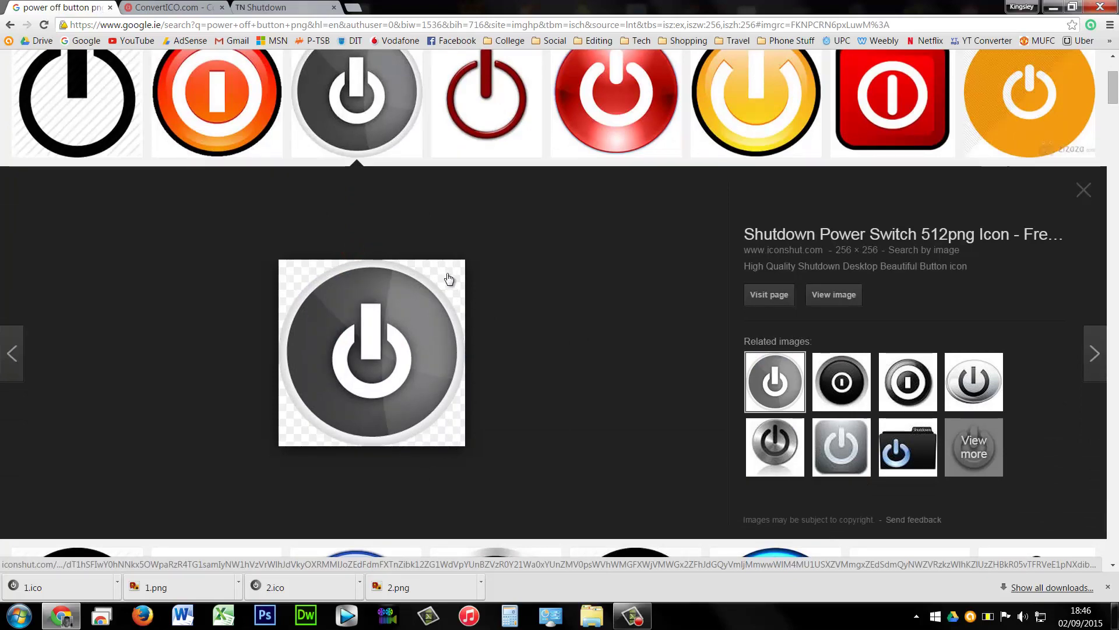
right_click(365, 306)
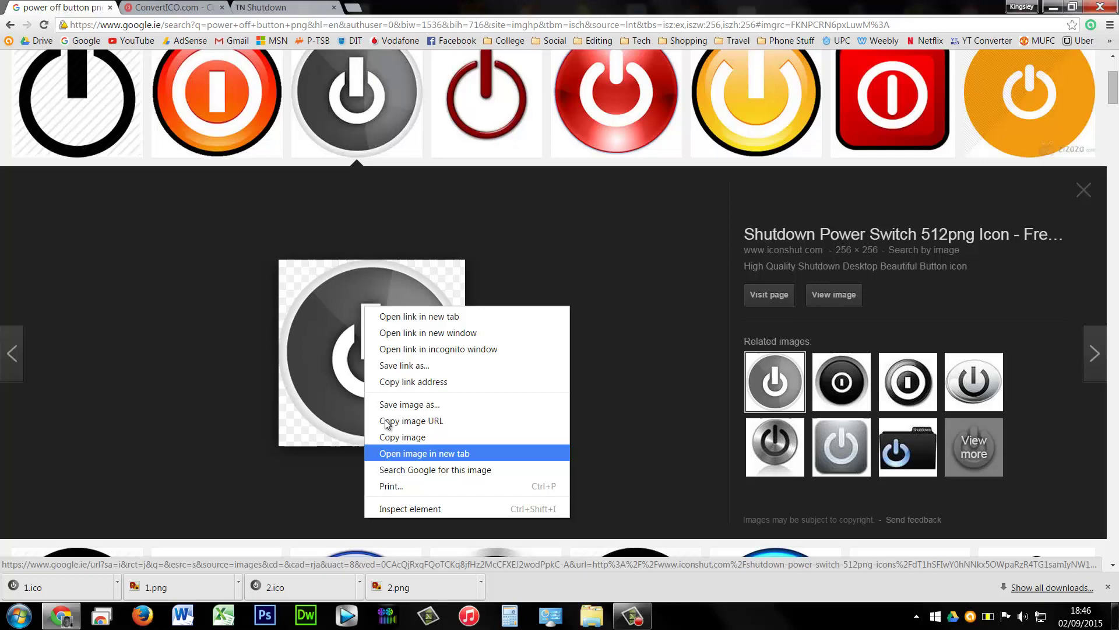
left_click(394, 404)
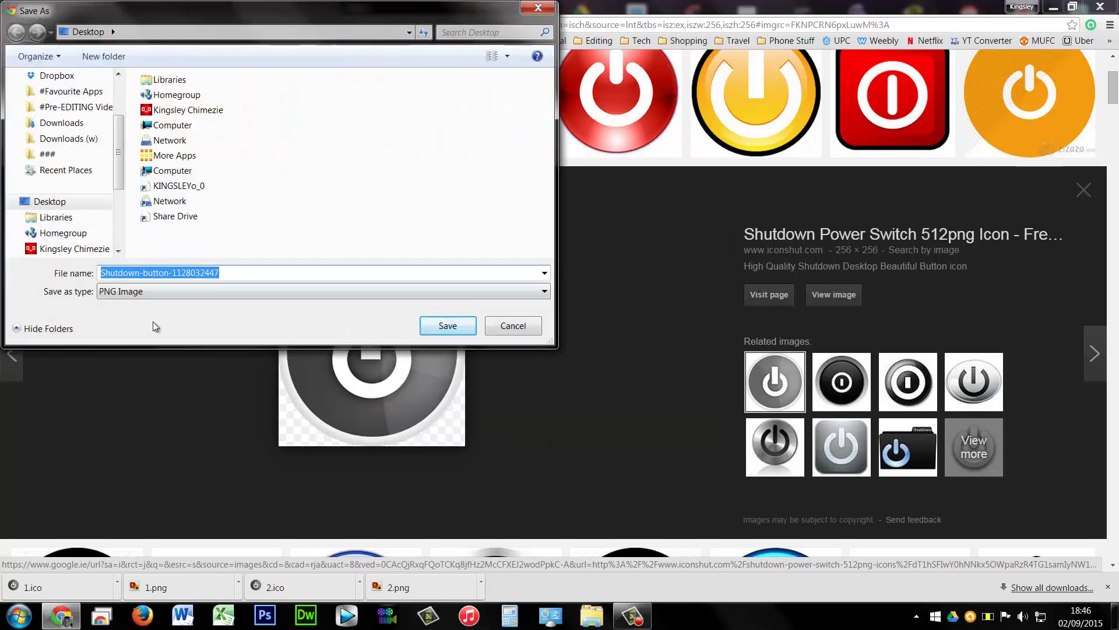
type("2")
key("Return")
key("super+d")
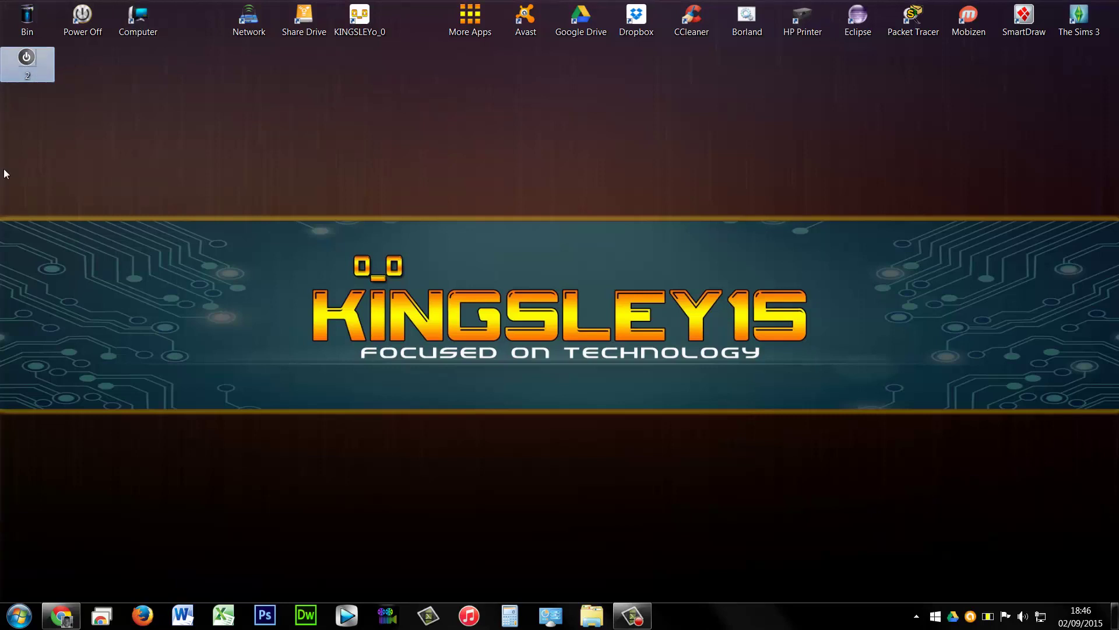
Convert the desktop PNG in ConvertICO, remove old icon 1, and save icon 2 to the desktop.
left_click_drag(29, 61, 72, 567)
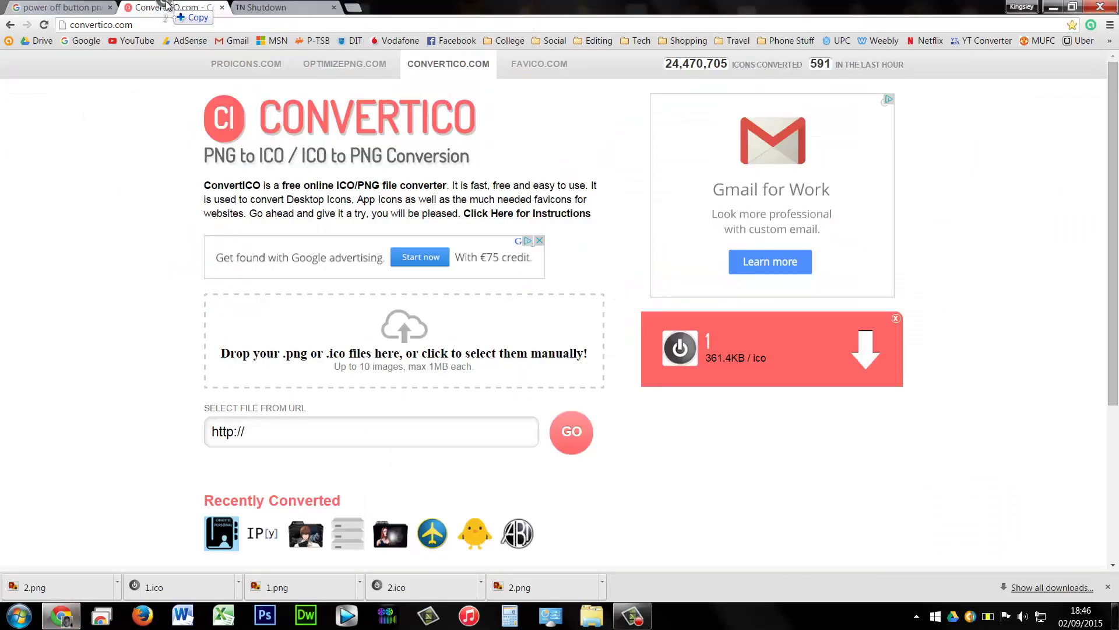
mouse_move(73, 566)
left_mouse_down()
mouse_move(160, 14)
mouse_move(498, 227)
mouse_move(370, 341)
left_mouse_up()
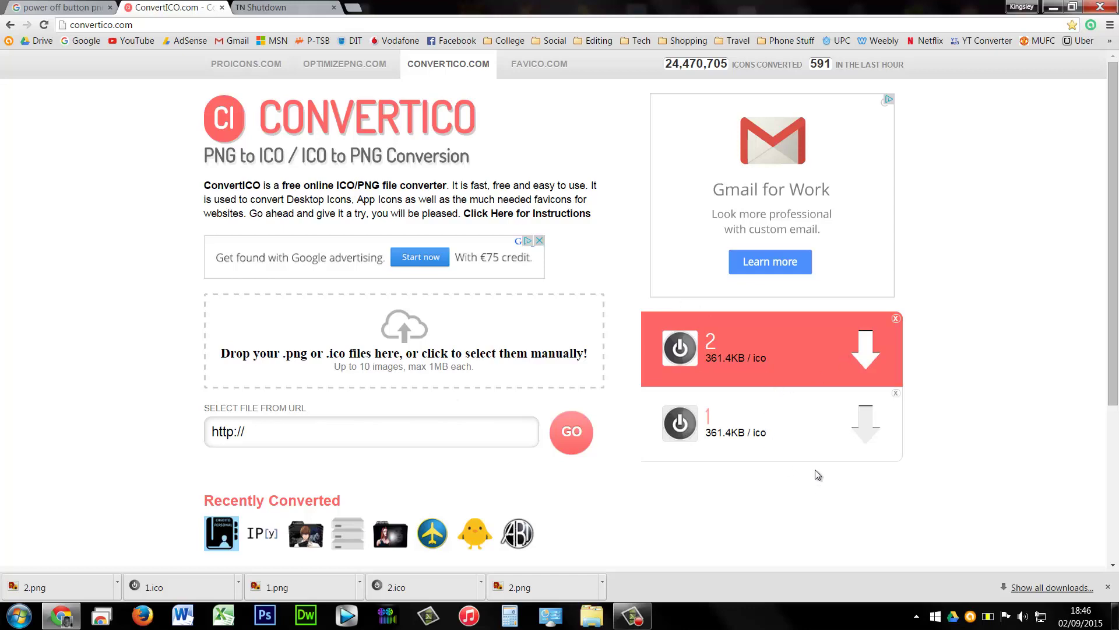
left_click(896, 397)
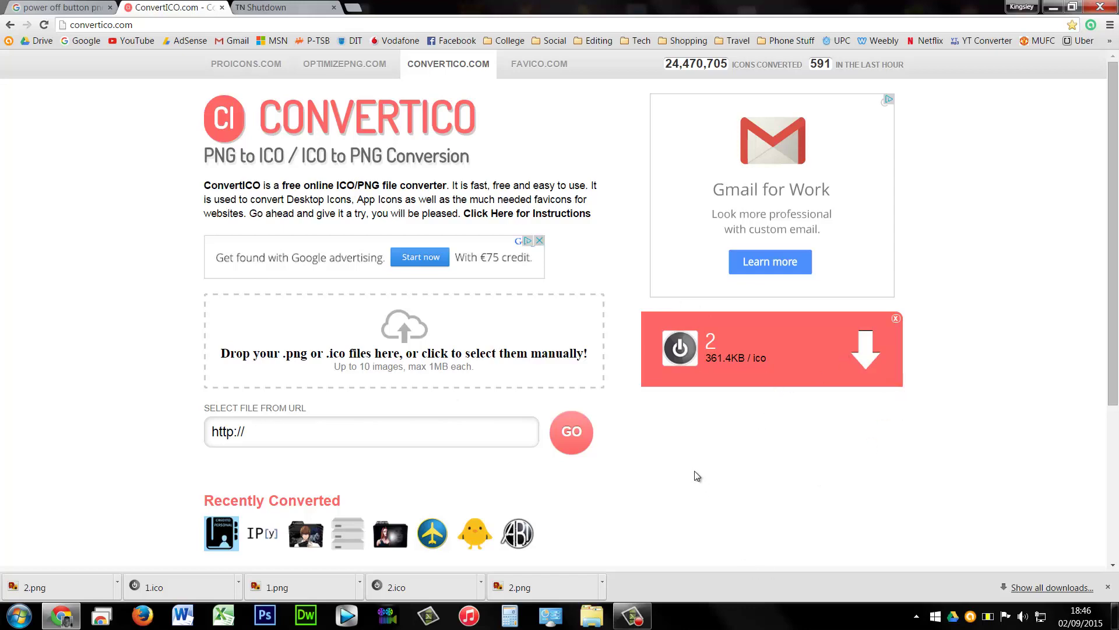
left_click(875, 355)
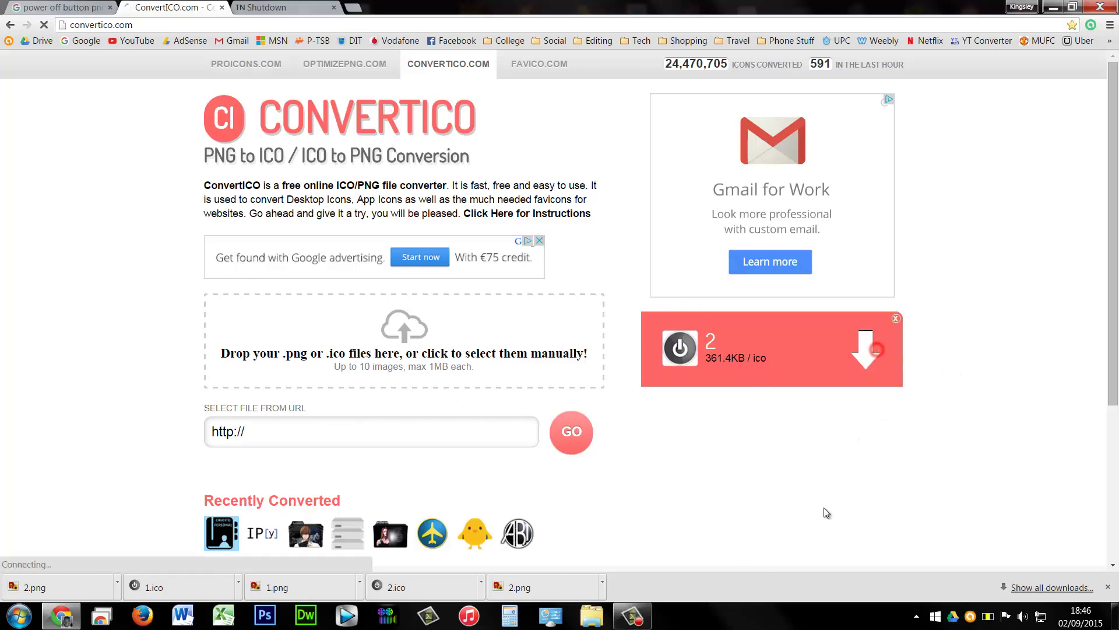
left_click(441, 326)
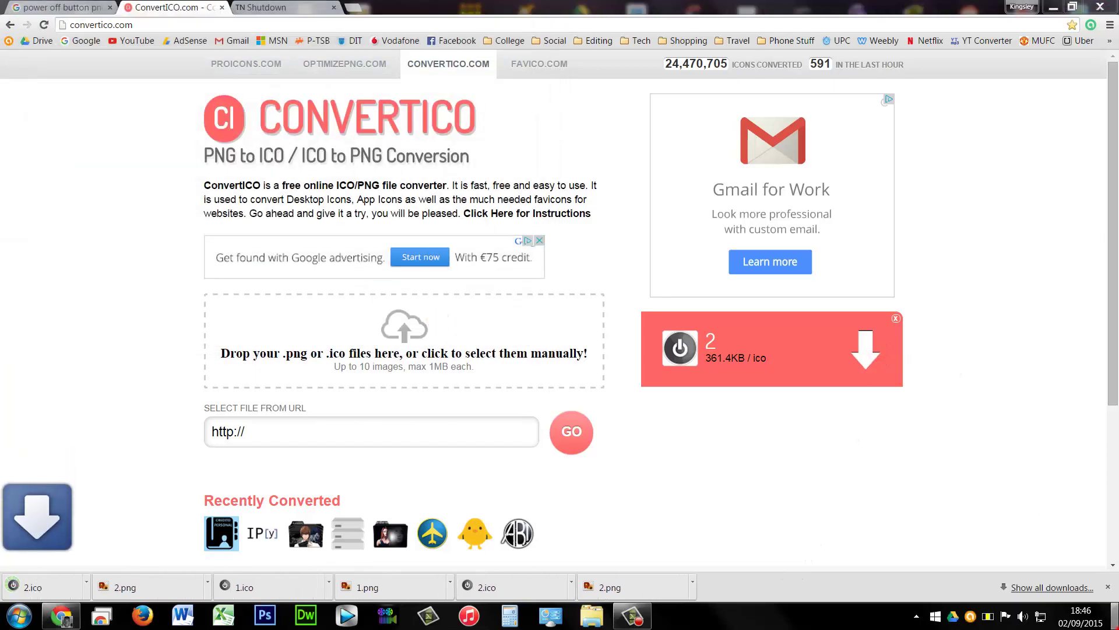
left_click(1114, 617)
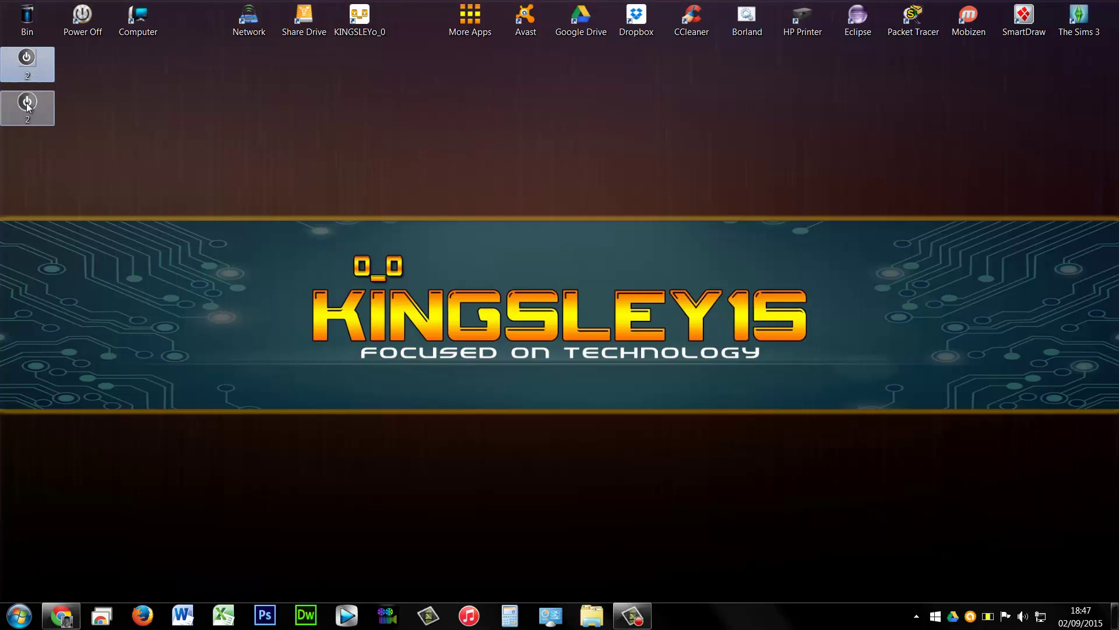
Delete the duplicate icon, move the icon file into C:\#Icon, and close that folder window.
left_click_drag(28, 108, 27, 22)
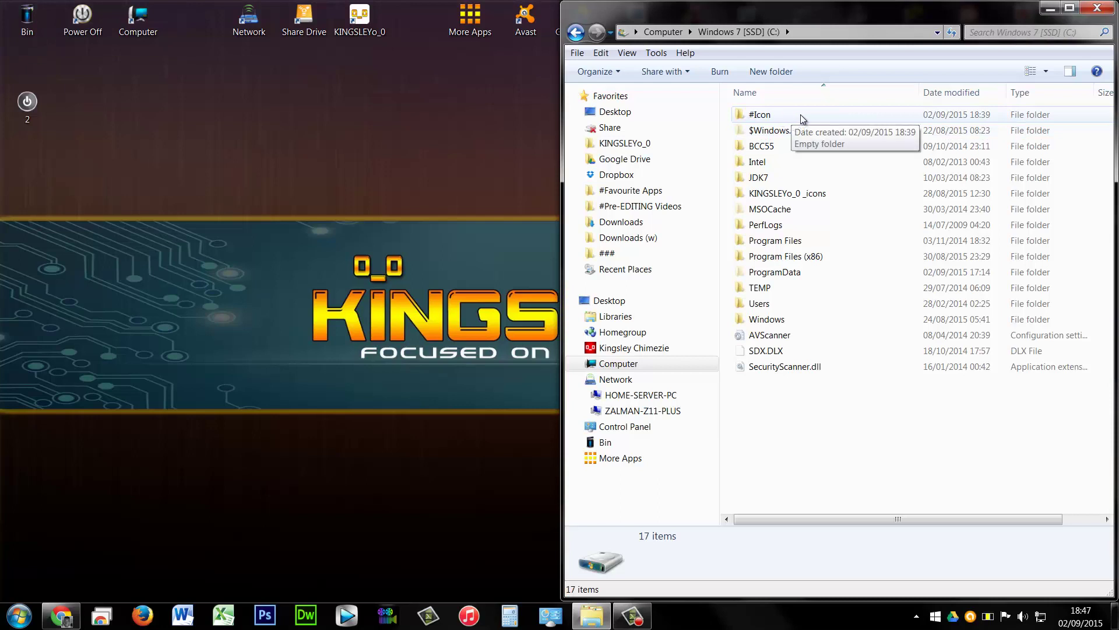
double_click(800, 115)
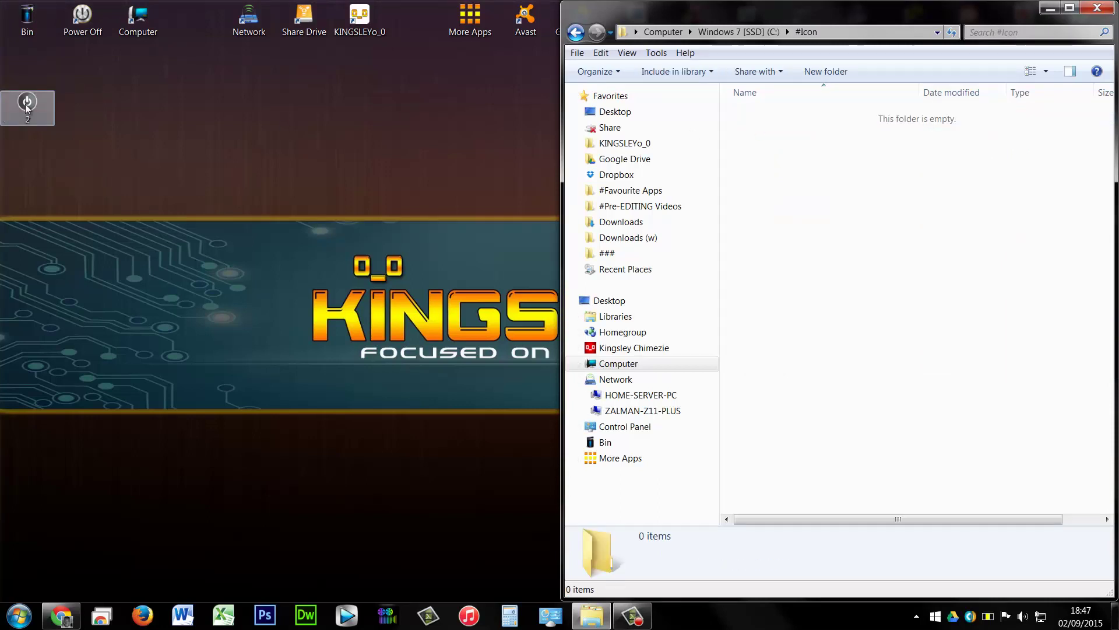
mouse_move(27, 104)
left_mouse_down()
mouse_move(759, 204)
mouse_move(824, 194)
left_mouse_up()
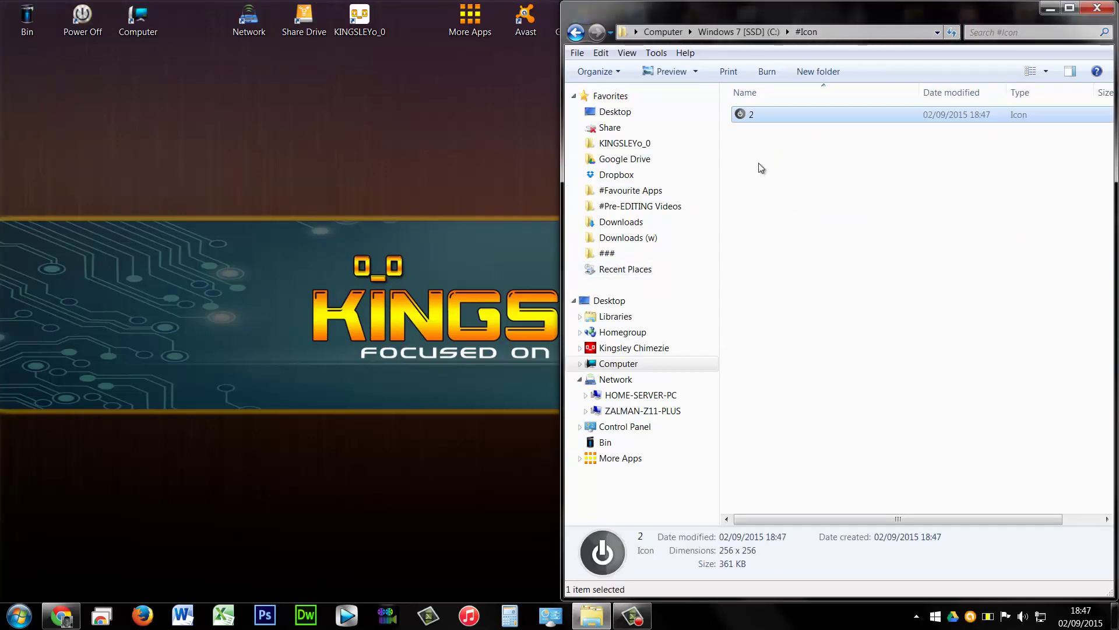
scroll(798, 120, "up", 4)
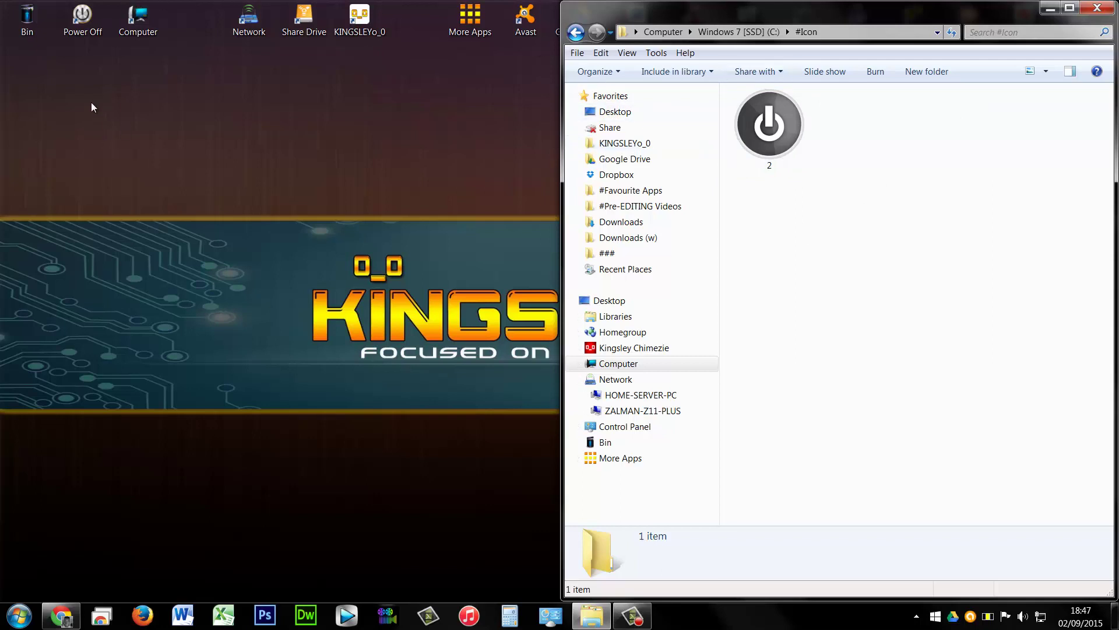
key("alt+F4")
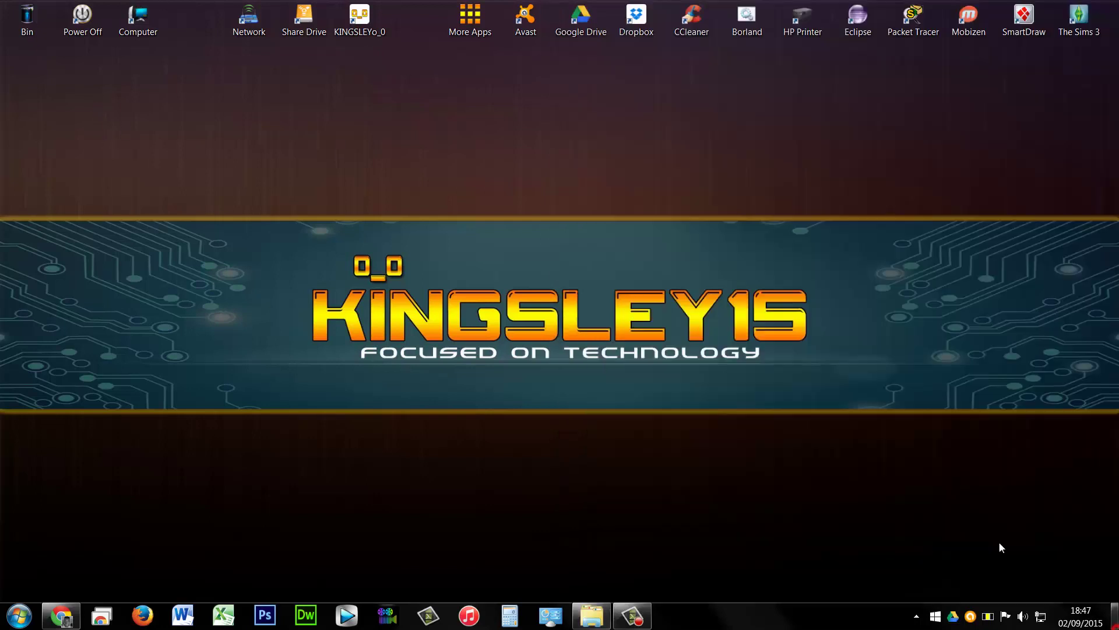
Create a desktop shortcut targeting 'shutdown -s -t 05 -c "Goodbye Kingsley"' and proceed to naming.
right_click(183, 150)
mouse_move(215, 273)
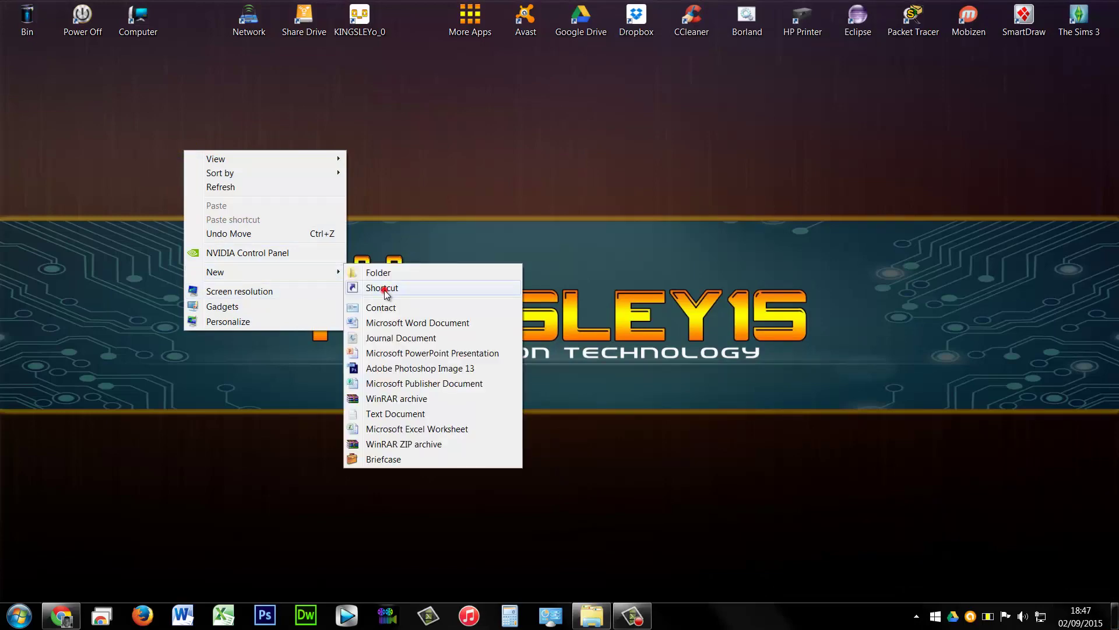
left_click(386, 290)
type("s")
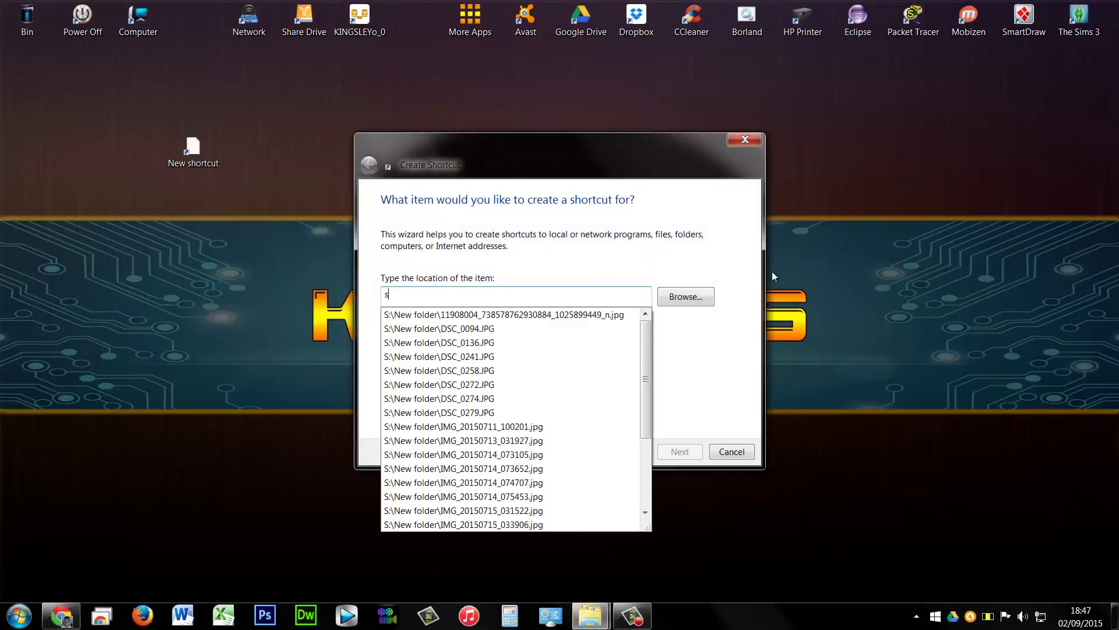
type("hutdown -s -t -c\"")
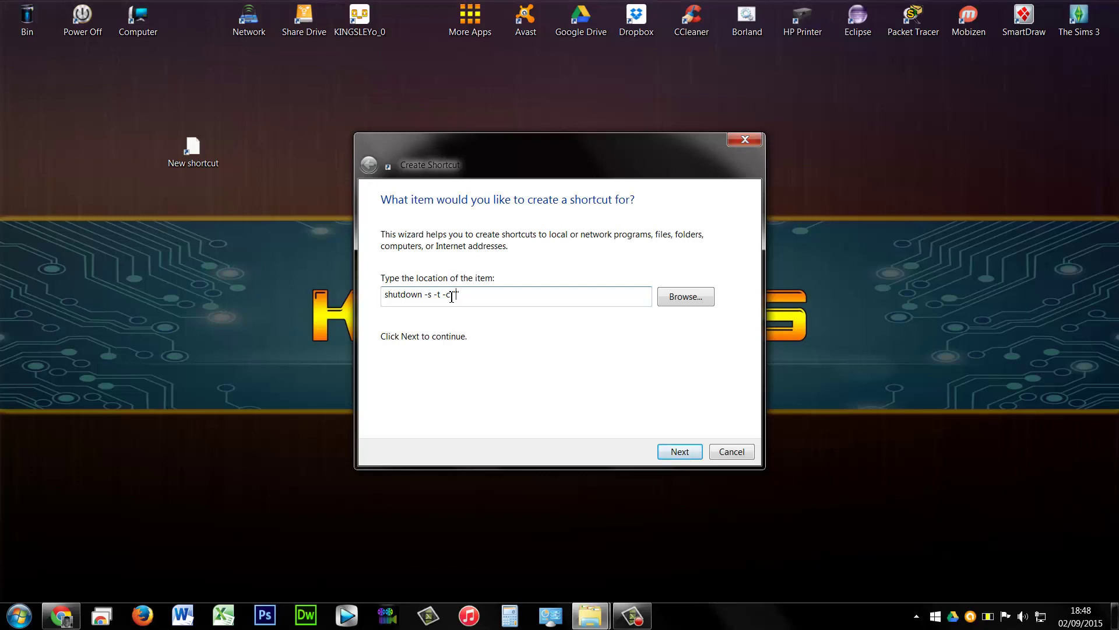
key("Caps_Lock")
key("Caps_Lock")
type("\"Goo")
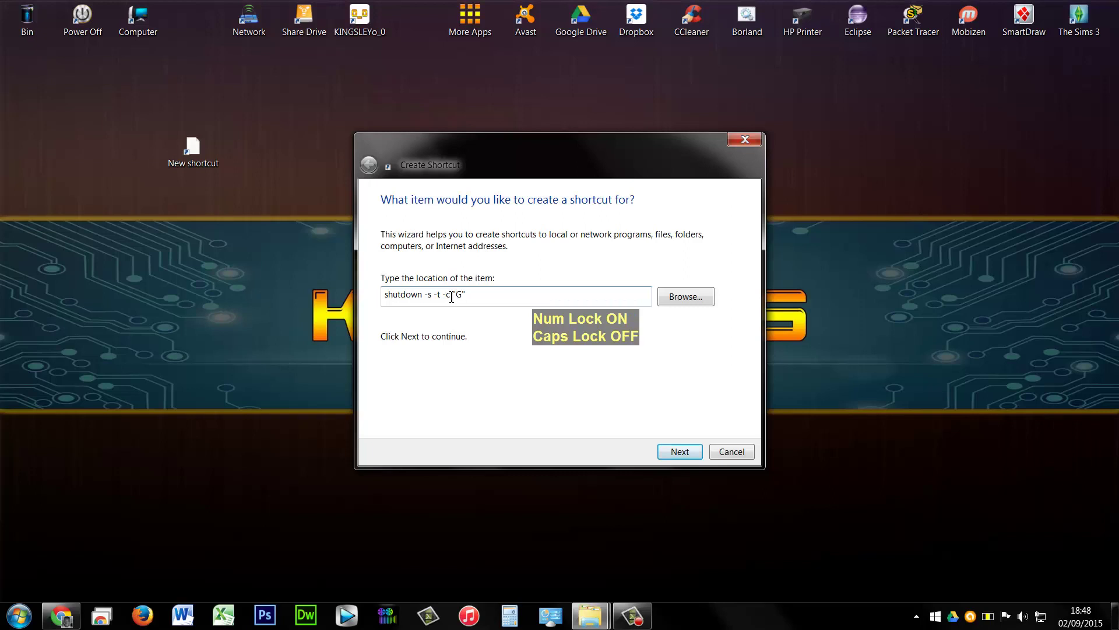
type("dbye ")
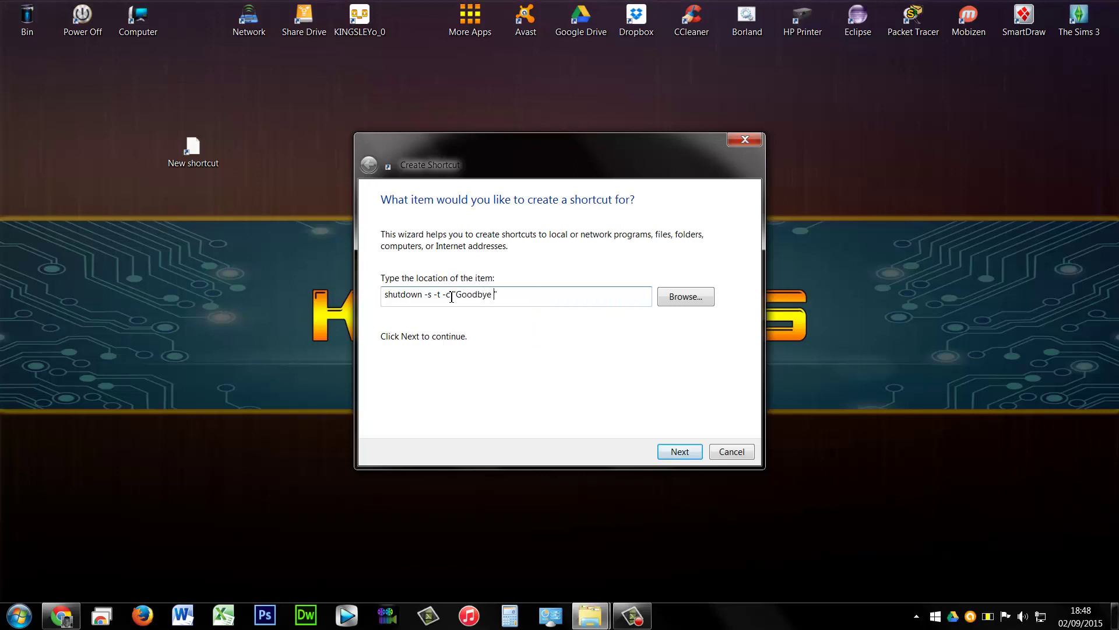
type("Kingsley")
left_click(451, 297)
type("t ")
type("05")
left_click(679, 452)
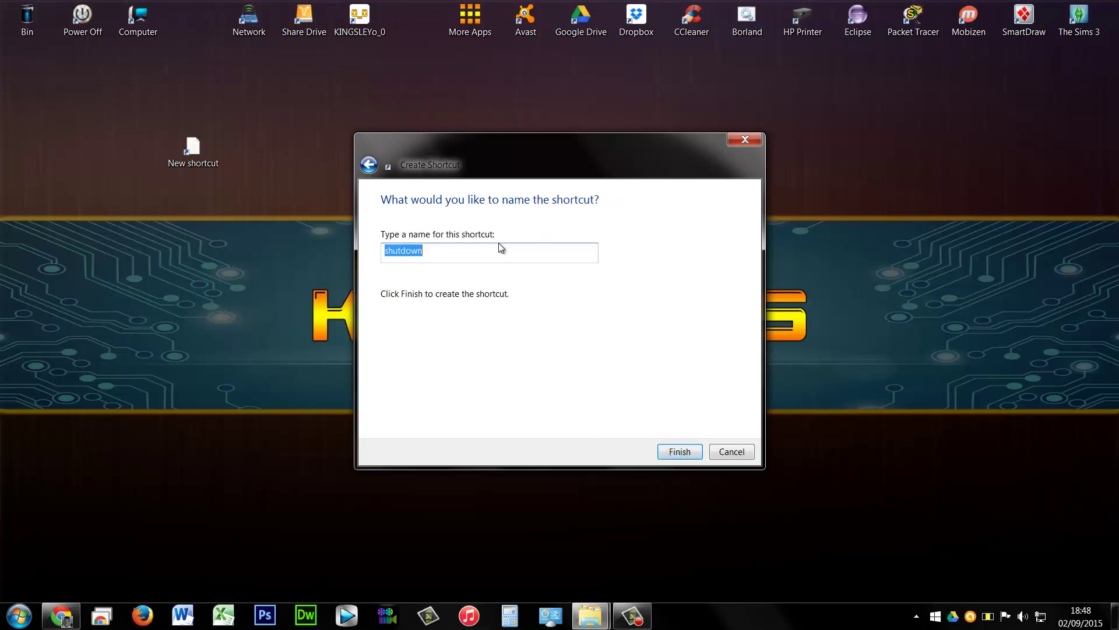
type("po")
Name the shortcut 'power', finish it, and place it top-left beneath Power Off.
key("BackSpace")
type("ower")
left_click(683, 452)
left_click_drag(193, 149, 88, 70)
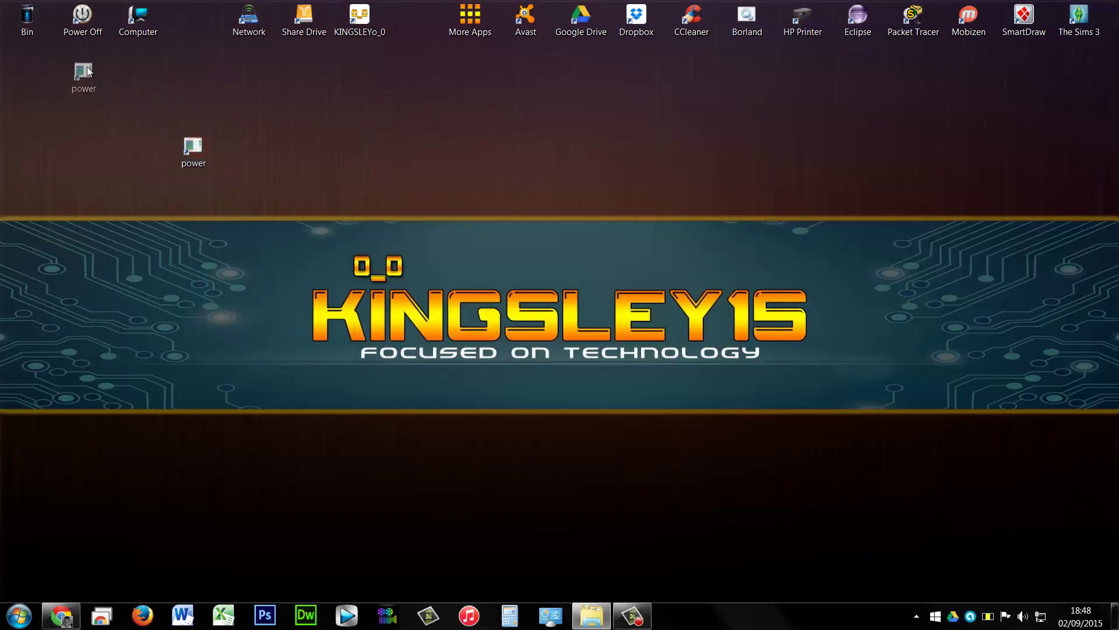
left_click(83, 19)
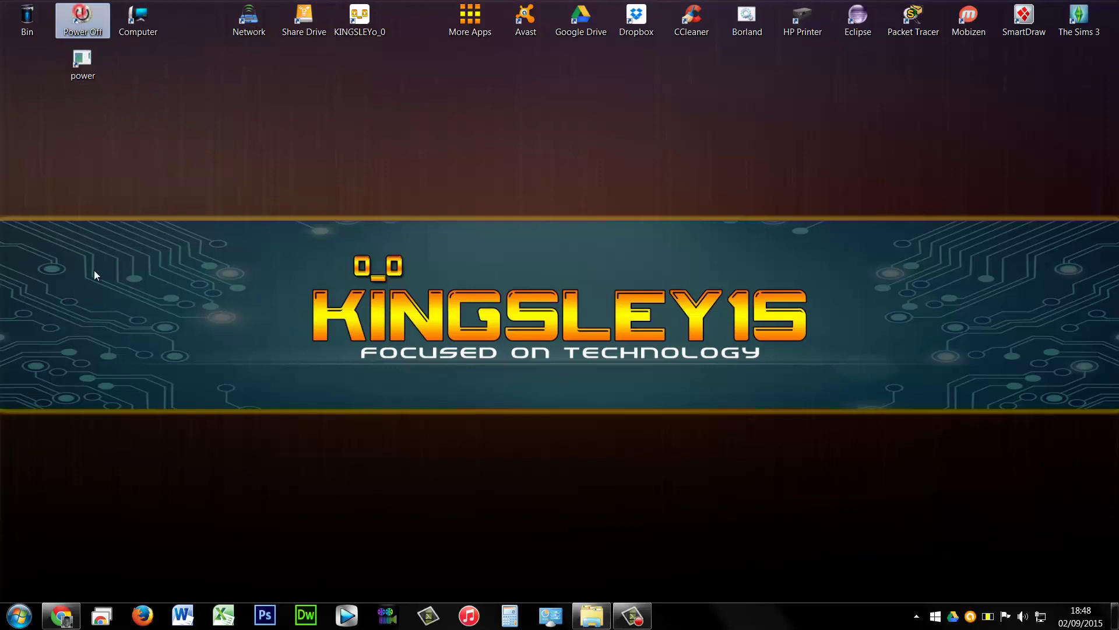
Open the power shortcut's Change Icon dialog, dismiss the no-icons warning, and browse for a file.
right_click(86, 71)
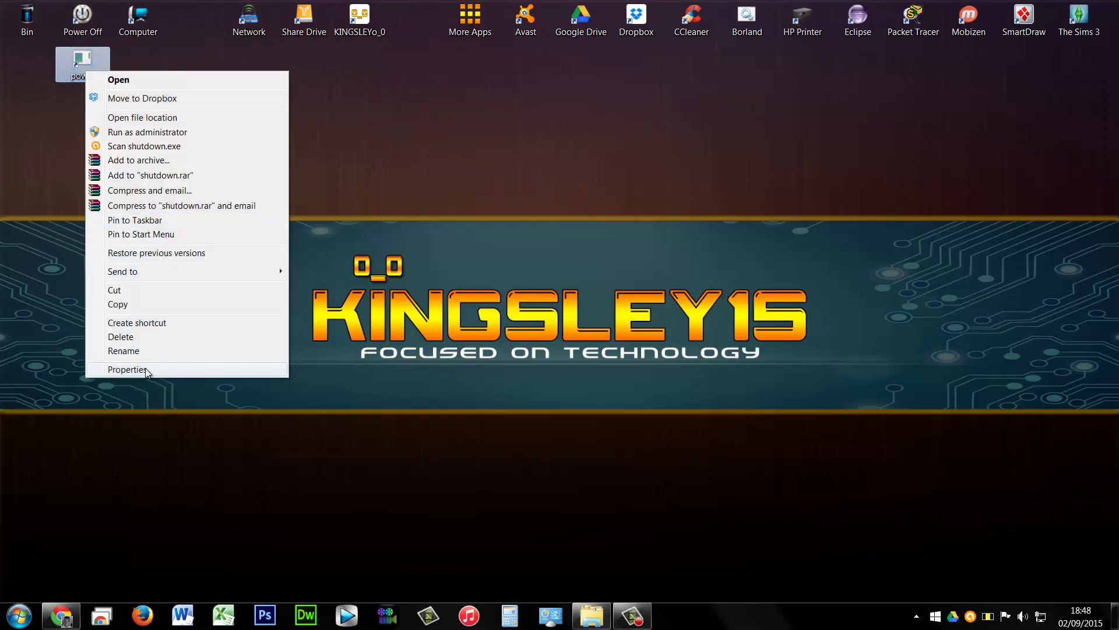
left_click(140, 369)
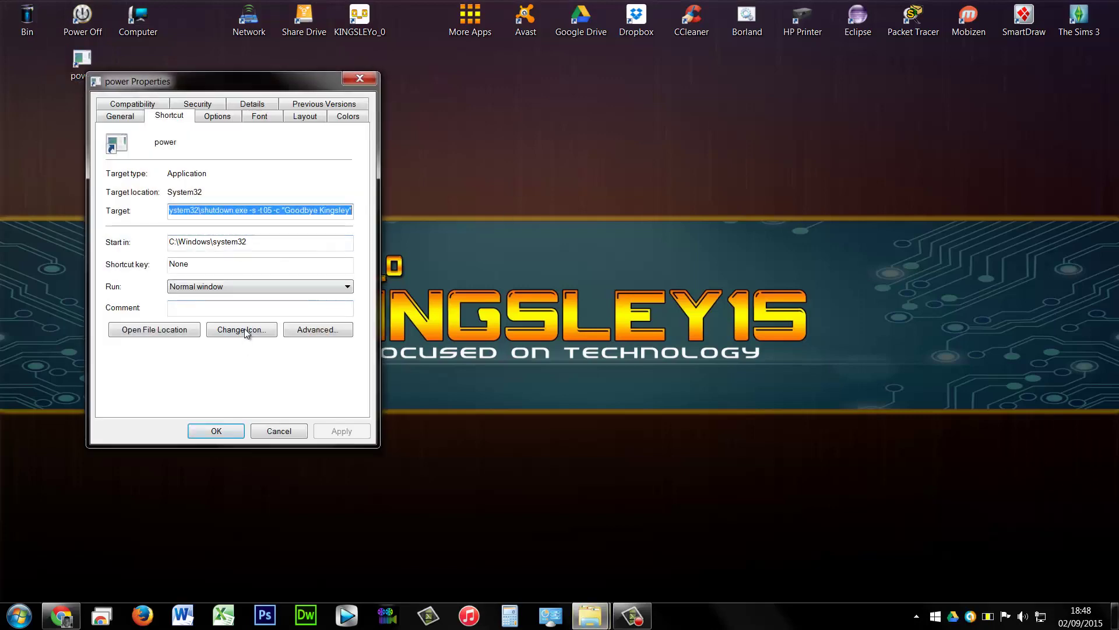
left_click(244, 329)
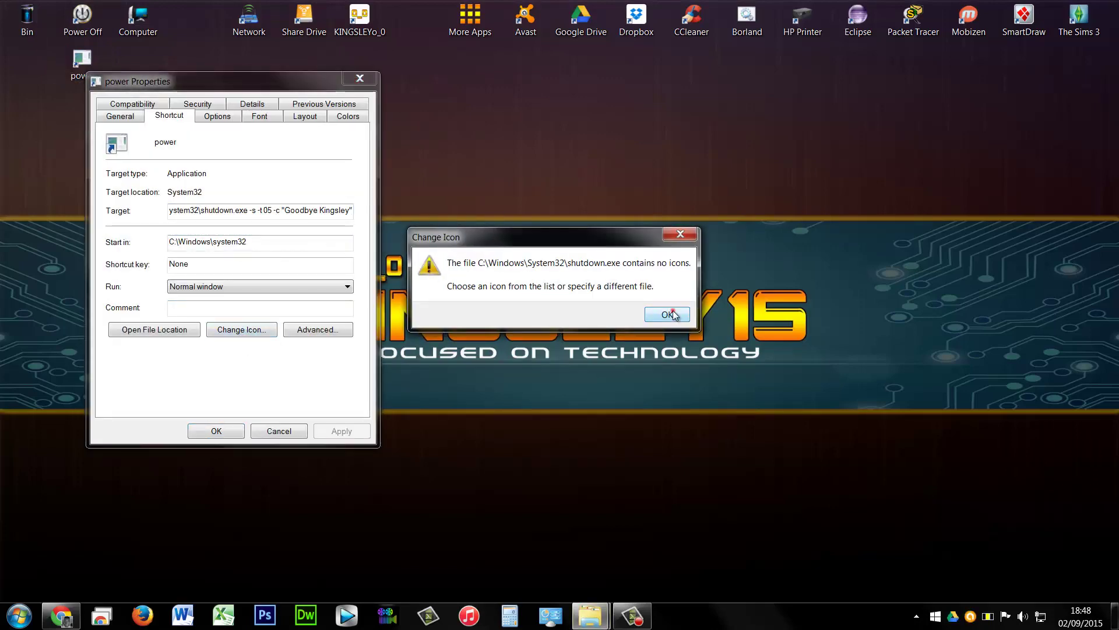
left_click(669, 315)
left_click(317, 188)
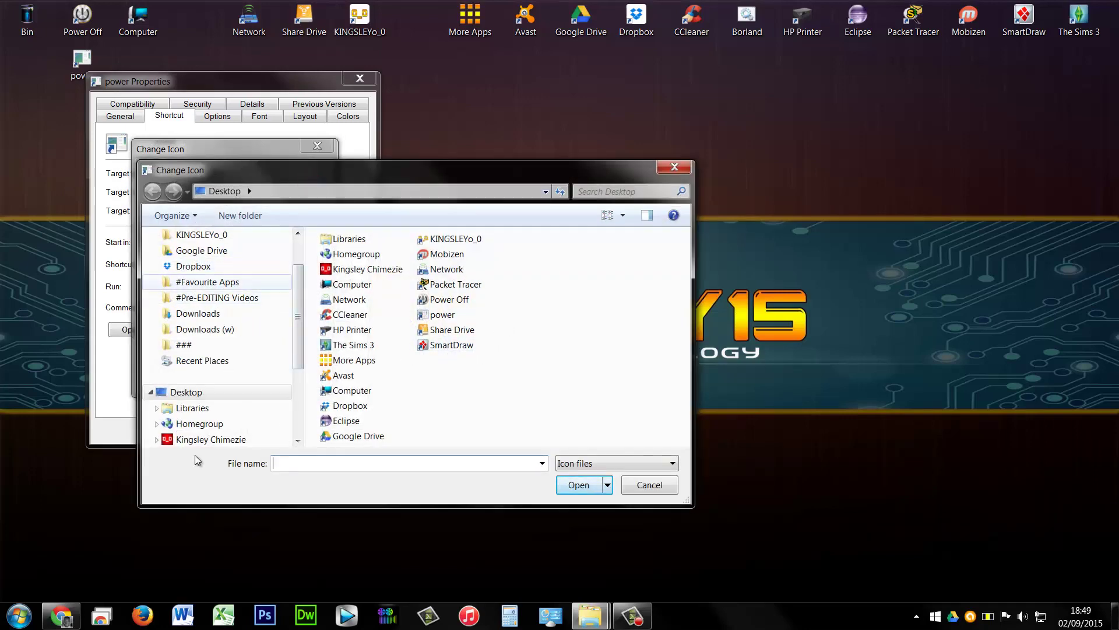
left_click_drag(297, 301, 309, 362)
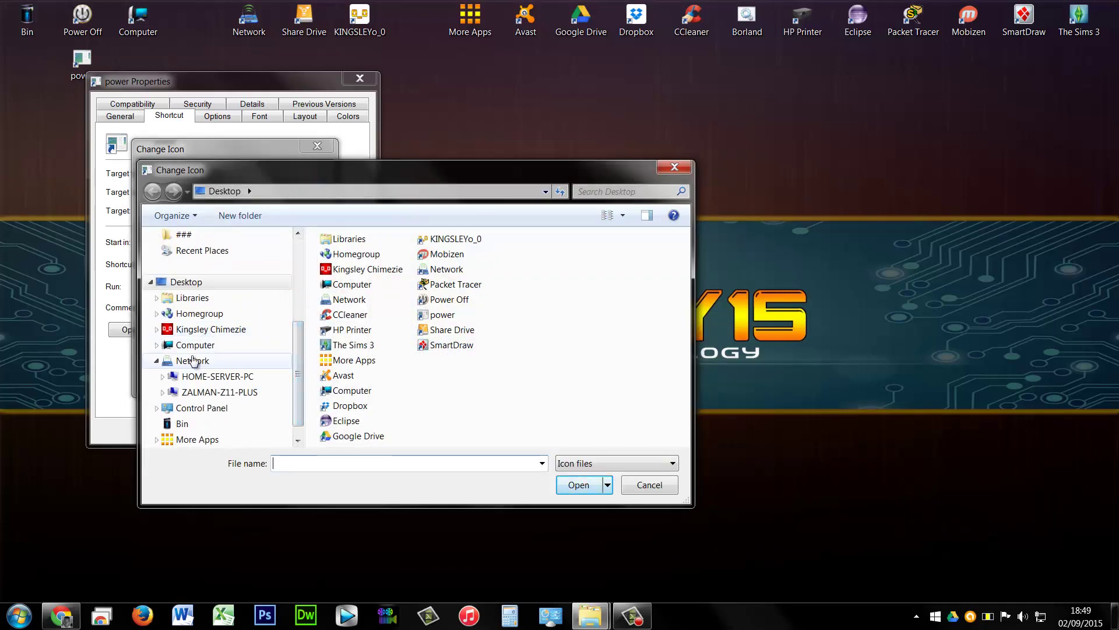
Choose C:\#Icon\2.ico as the shortcut's icon and apply it.
left_click(195, 345)
double_click(361, 270)
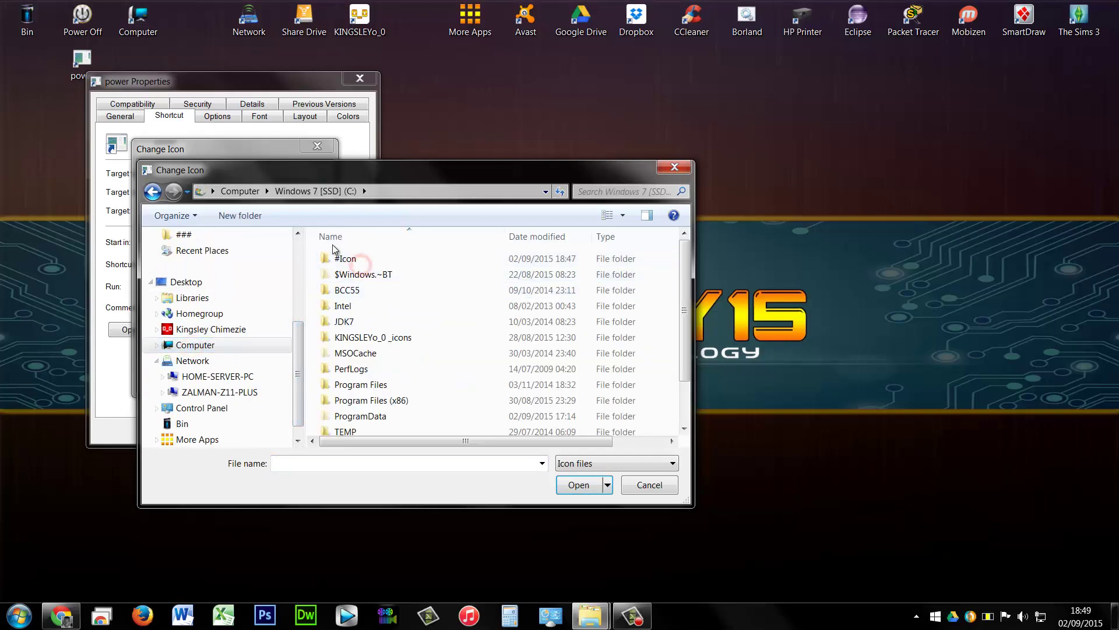
double_click(348, 260)
left_click(354, 271)
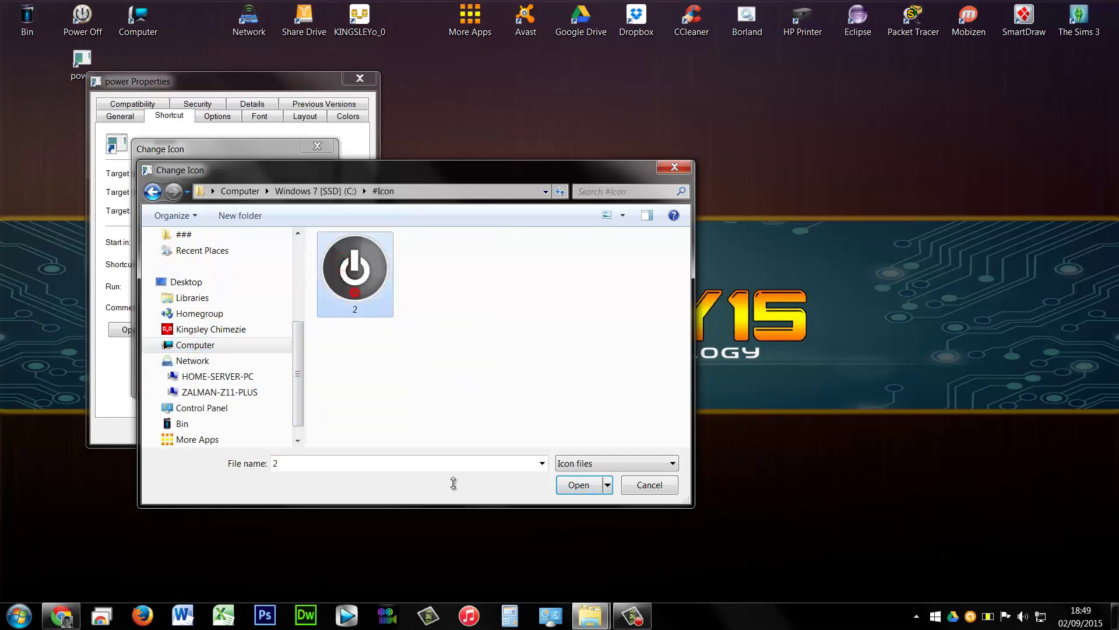
left_click(573, 486)
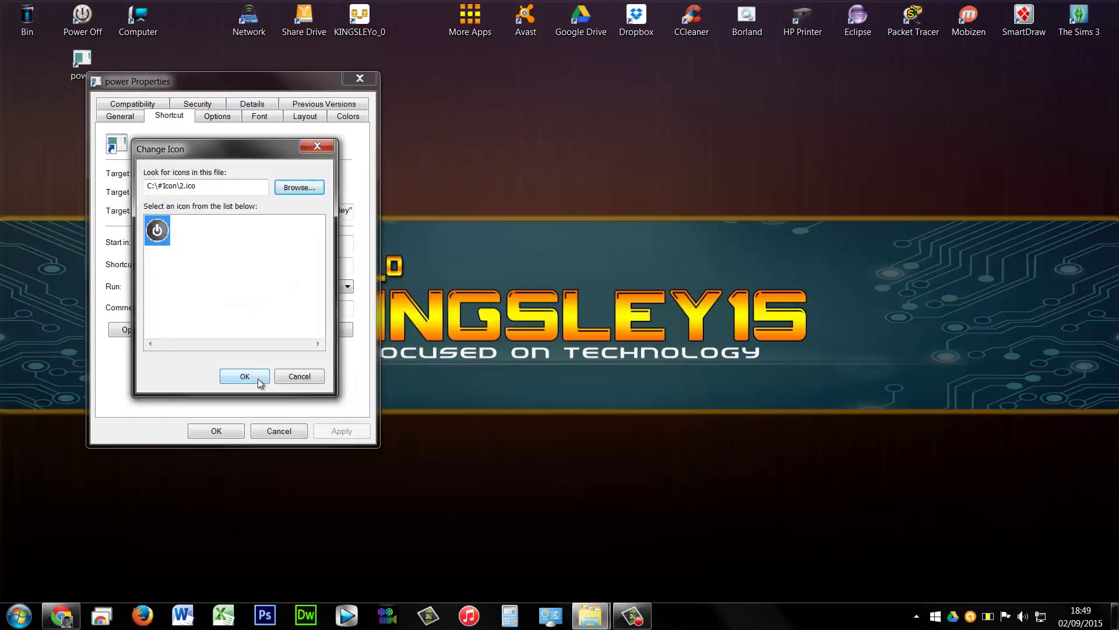
left_click(252, 377)
left_click(340, 430)
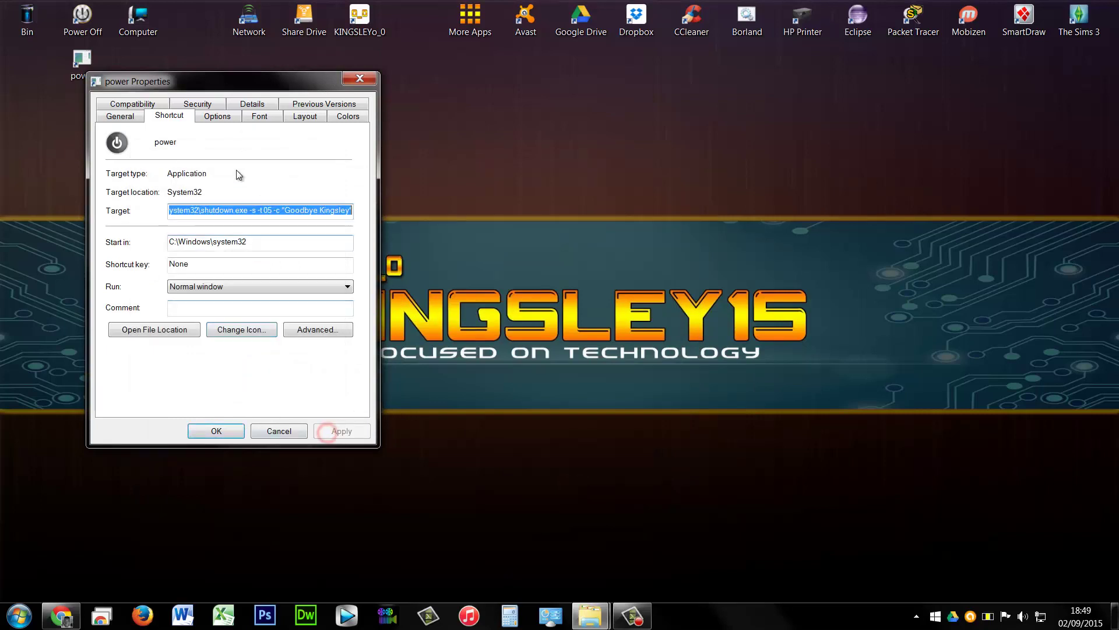
Move the power shortcut beneath Bin and run it to trigger the 5-second shutdown.
left_click(364, 81)
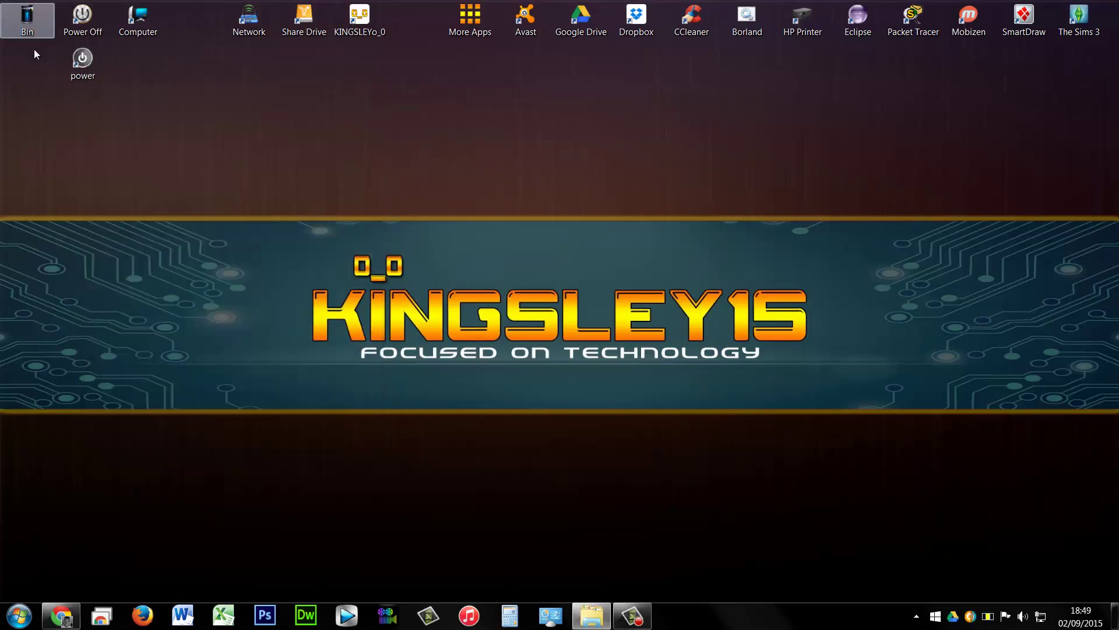
mouse_move(76, 59)
left_mouse_down()
mouse_move(58, 95)
mouse_move(31, 80)
left_mouse_up()
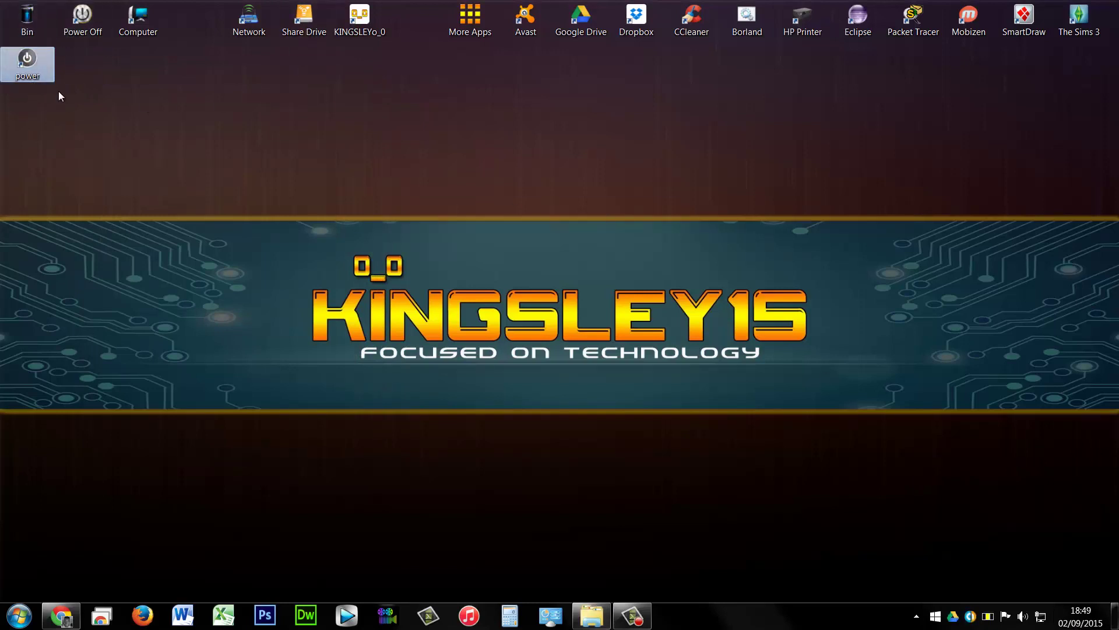
left_click(22, 615)
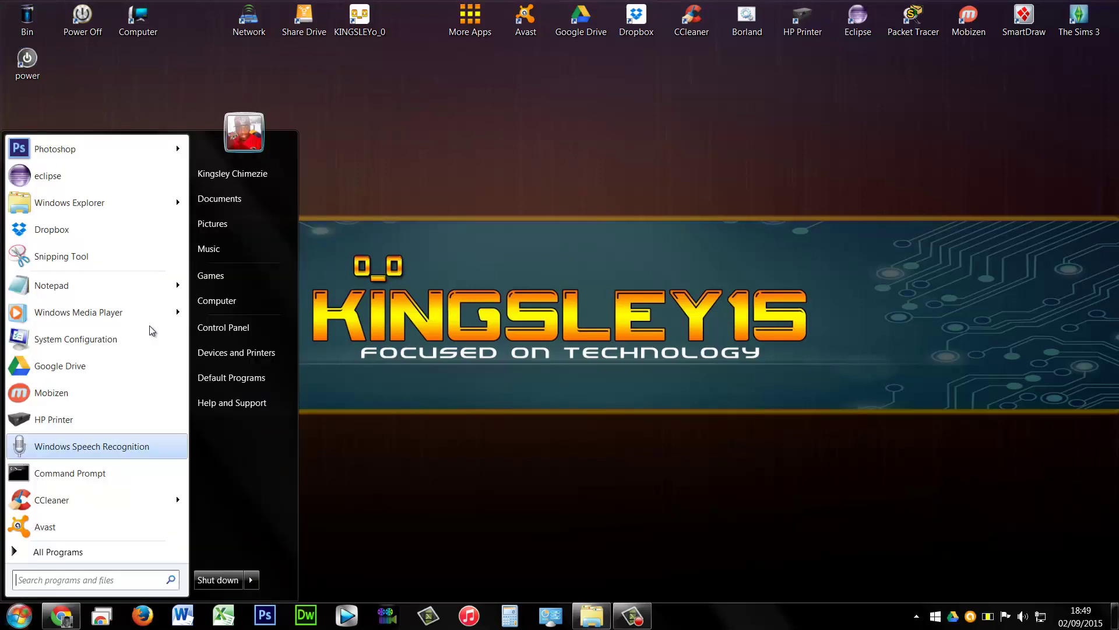
left_click(600, 259)
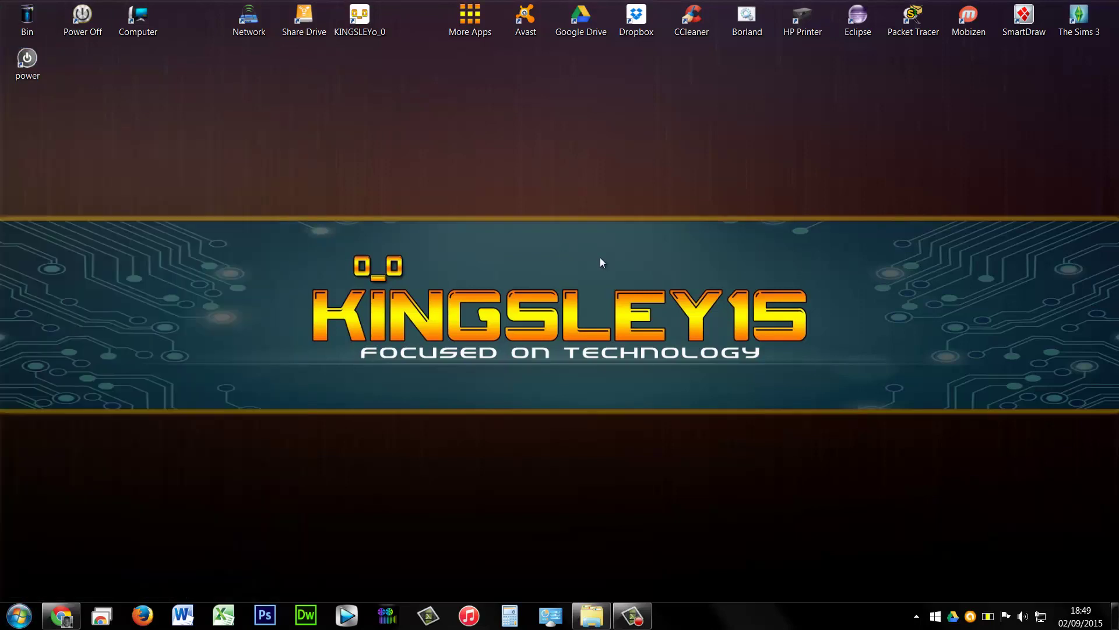
key("space")
key("Return")
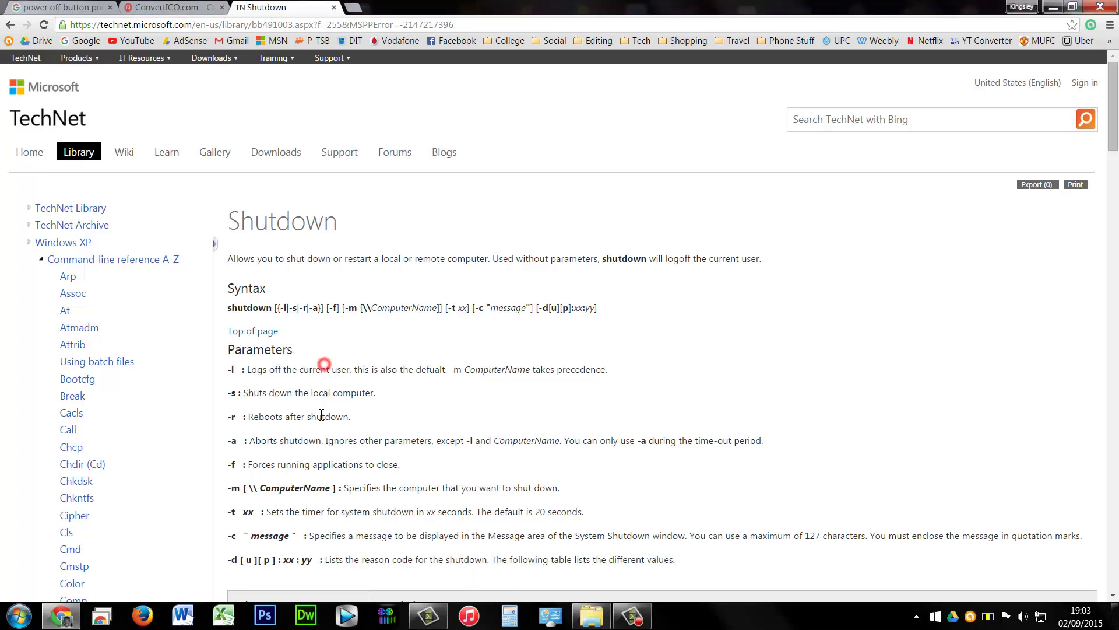
scroll(307, 342, "down", 3)
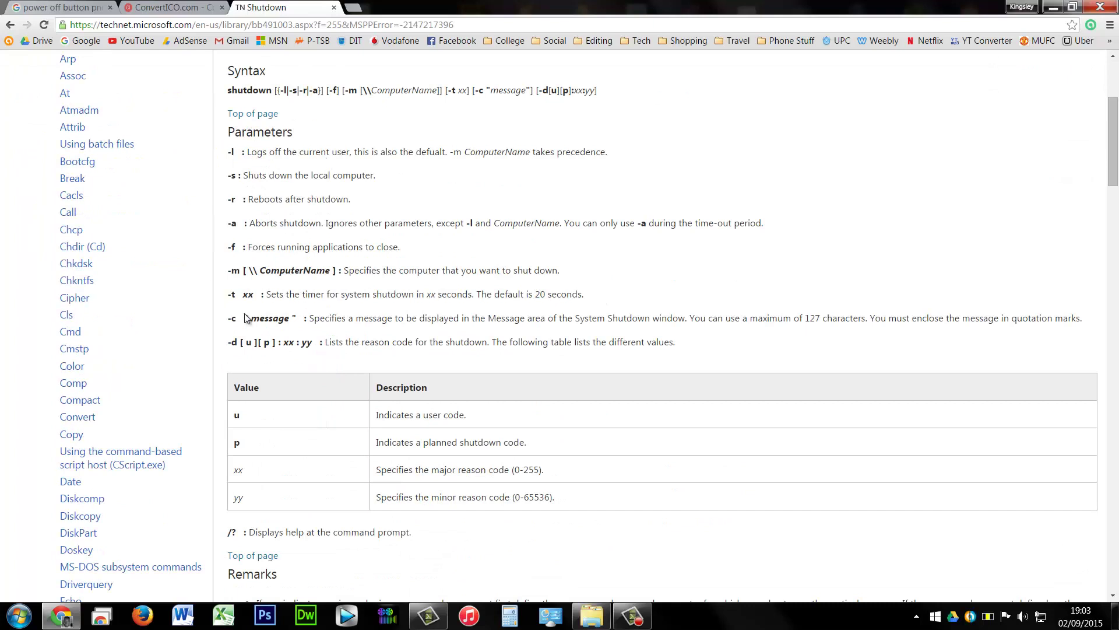